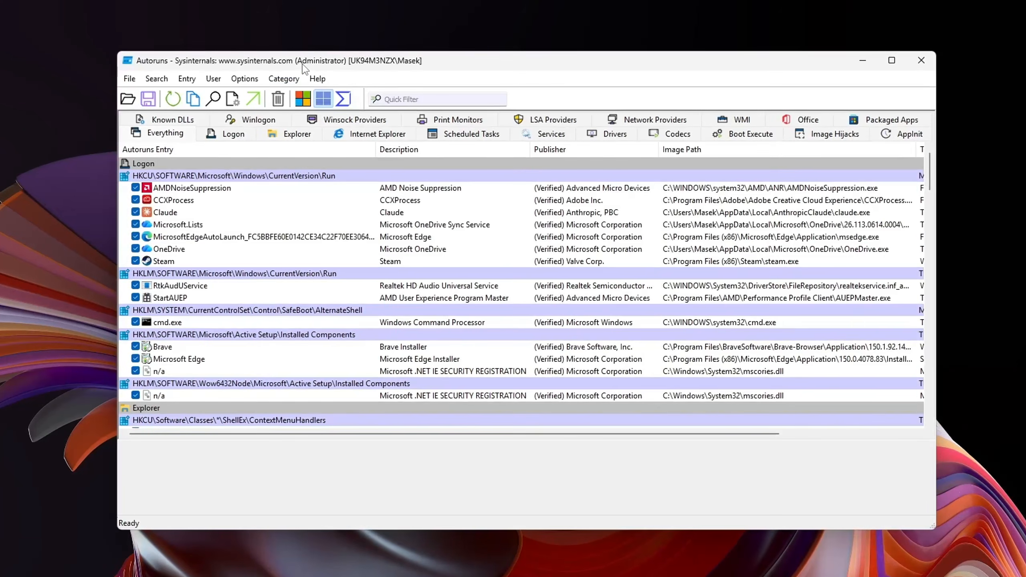
Disable the Claude, Microsoft.Lists, Microsoft Edge auto-launch and Steam startup entries in the Logon category.
{"action": "left_click", "coordinate": [202, 130]}
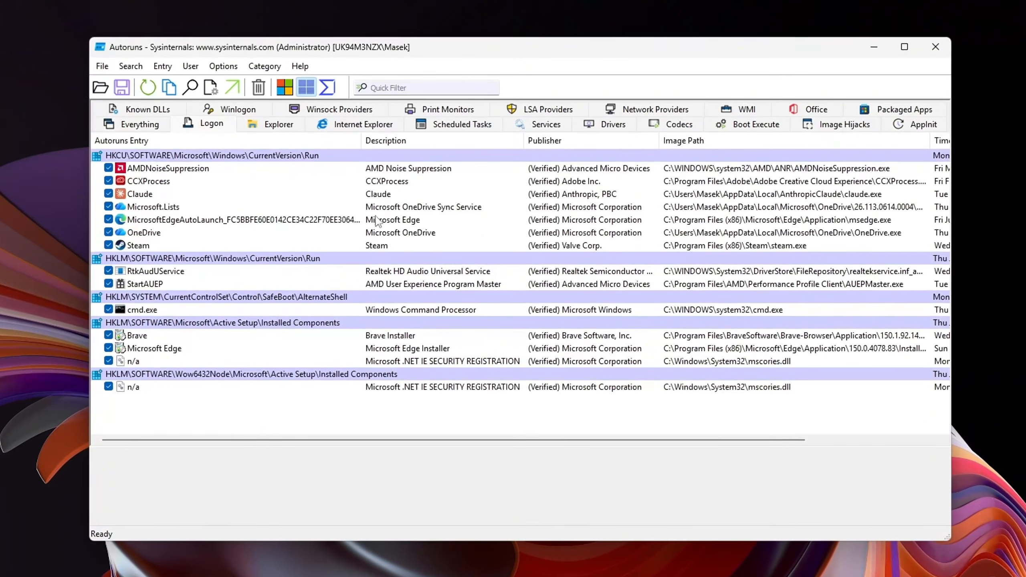
{"action": "left_click", "coordinate": [109, 194]}
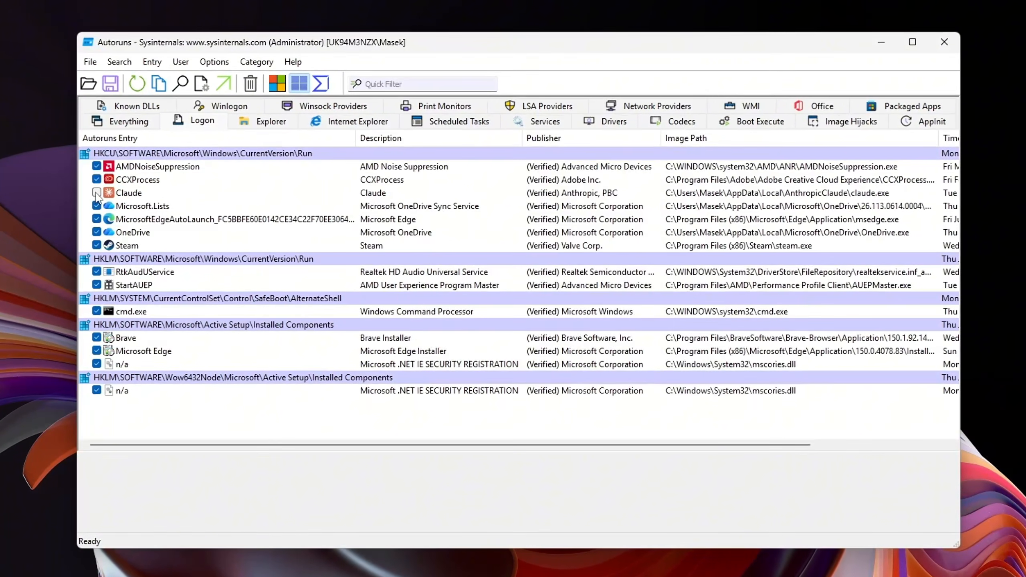
{"action": "left_click", "coordinate": [97, 206]}
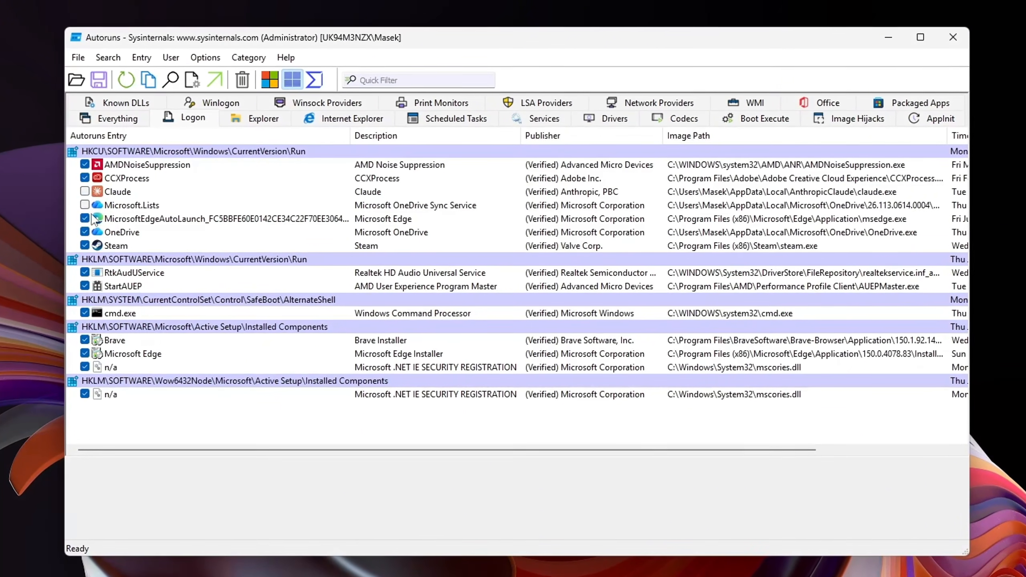
{"action": "left_click", "coordinate": [85, 218]}
{"action": "left_click", "coordinate": [85, 245]}
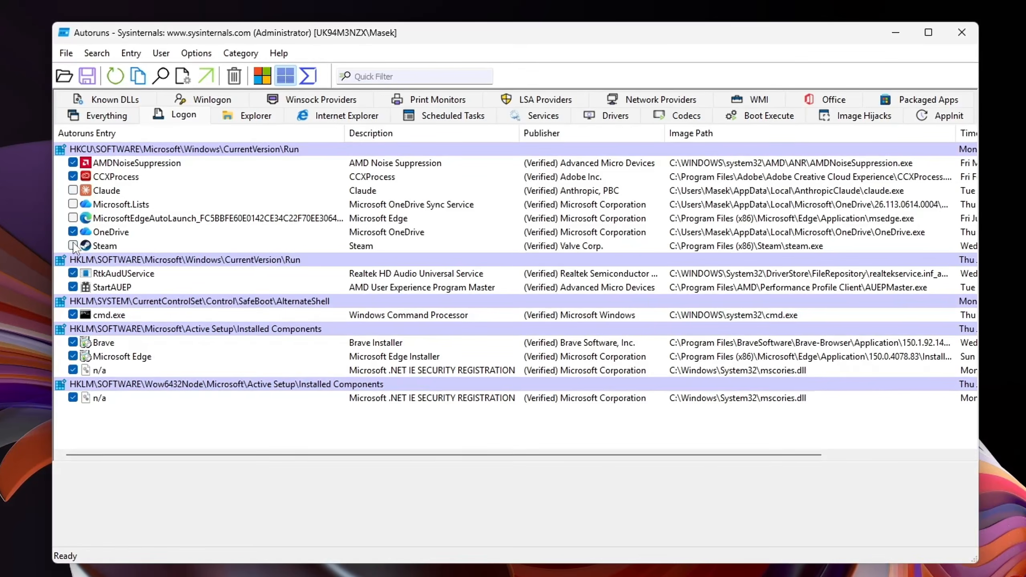
{"action": "left_click", "coordinate": [83, 232]}
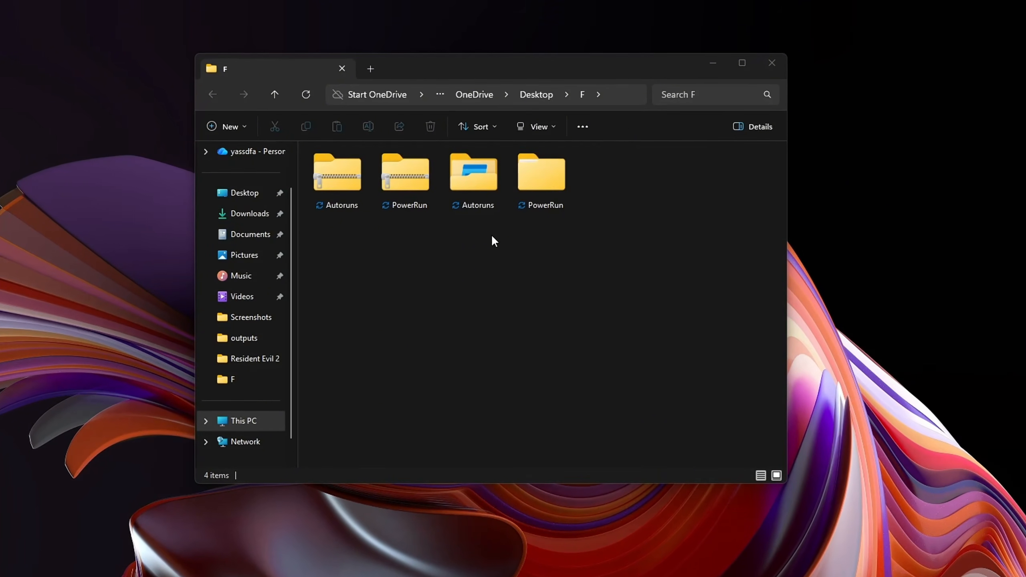
Copy Autoruns64 from the extracted Autoruns folder and paste it into the PowerRun folder inside the PowerRun archive.
{"action": "double_click", "coordinate": [486, 204]}
{"action": "left_click", "coordinate": [377, 191]}
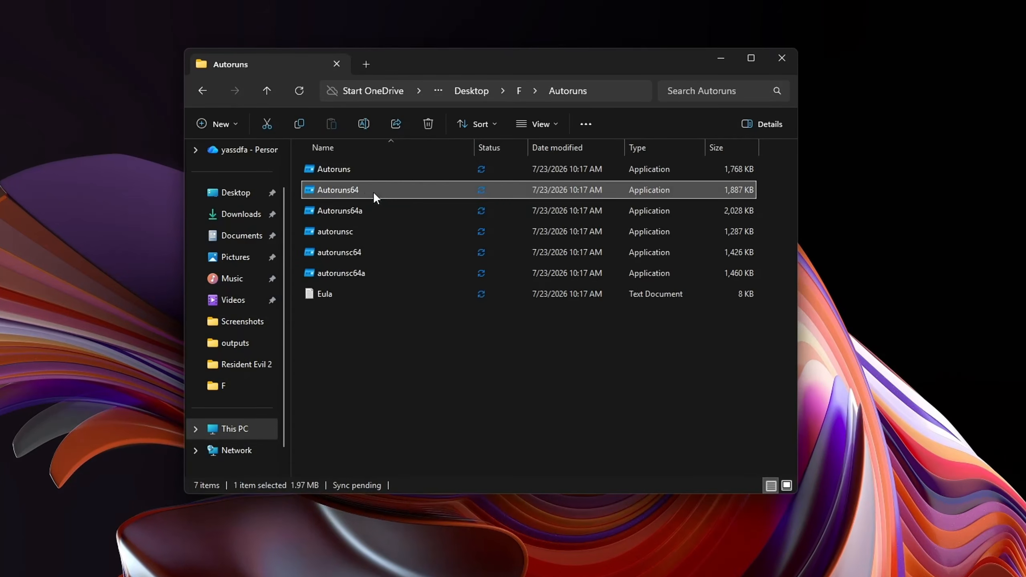
{"action": "left_click", "coordinate": [202, 89]}
{"action": "double_click", "coordinate": [557, 174]}
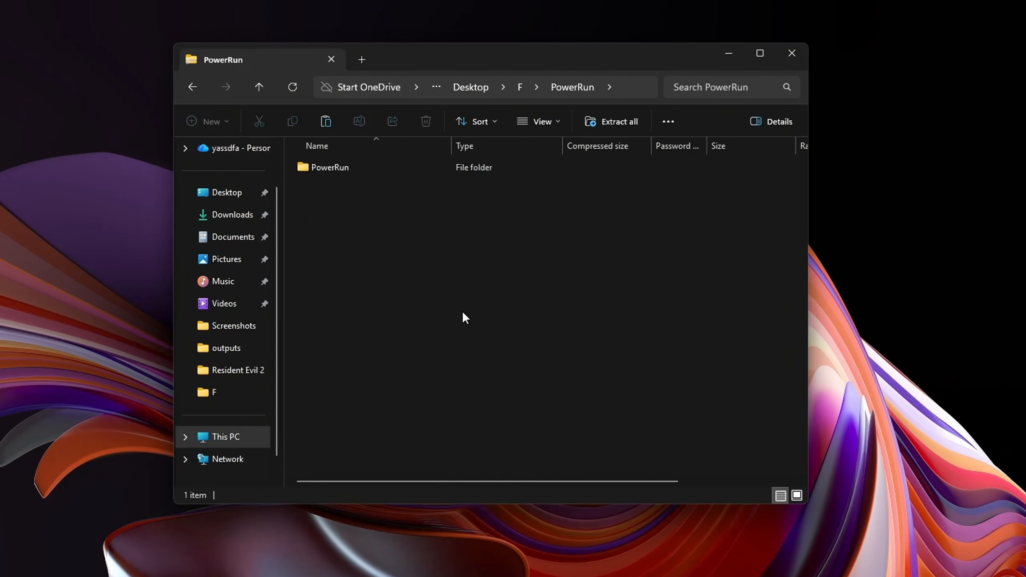
{"action": "key", "text": "ctrl+v"}
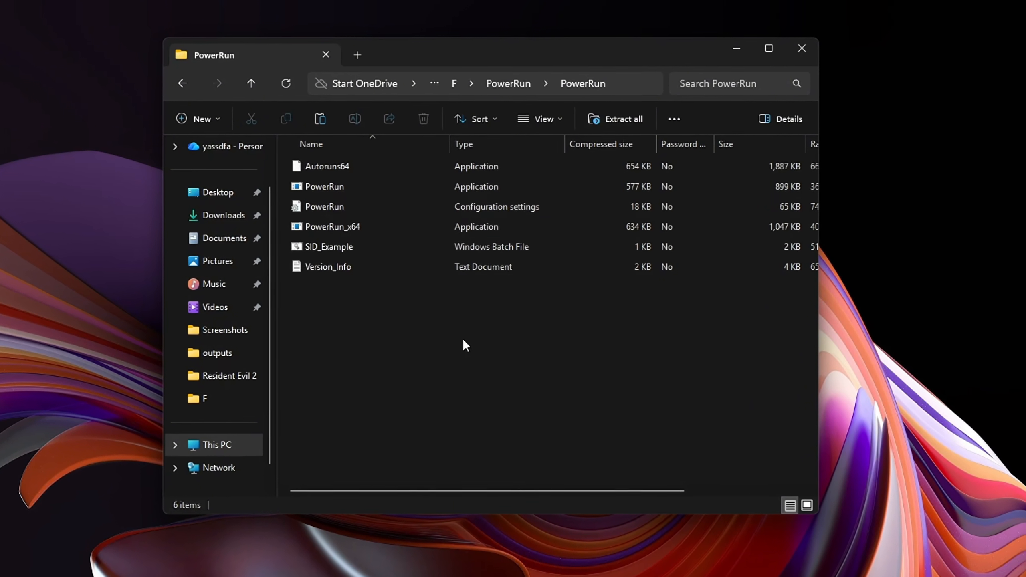
Paste Autoruns64 into the archive's PowerRun folder again, replacing the existing copy, and reopen the folder from its parent.
{"action": "scroll", "coordinate": [453, 350], "scroll_direction": "up", "scroll_amount": 3}
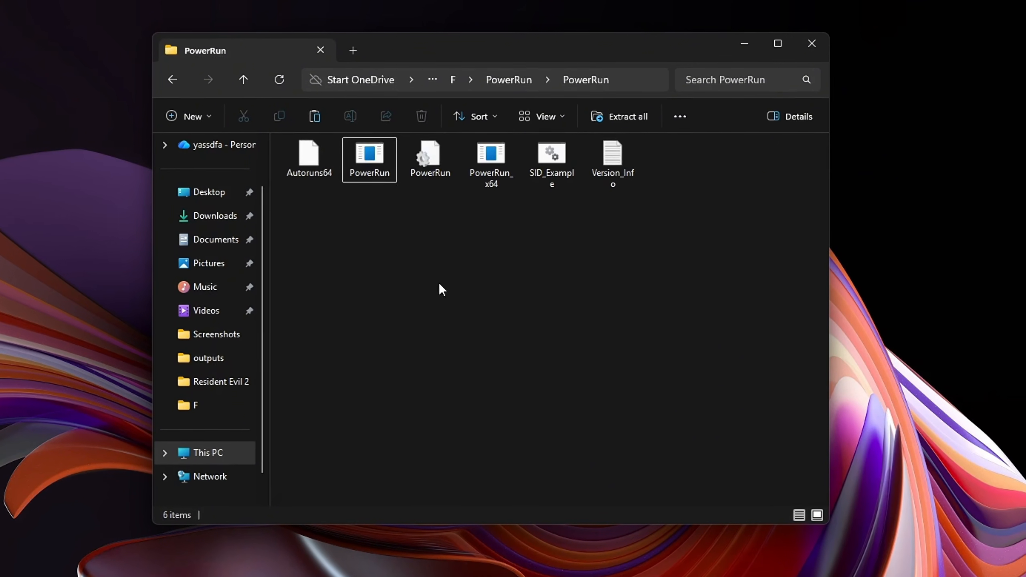
{"action": "key", "text": "ctrl+v"}
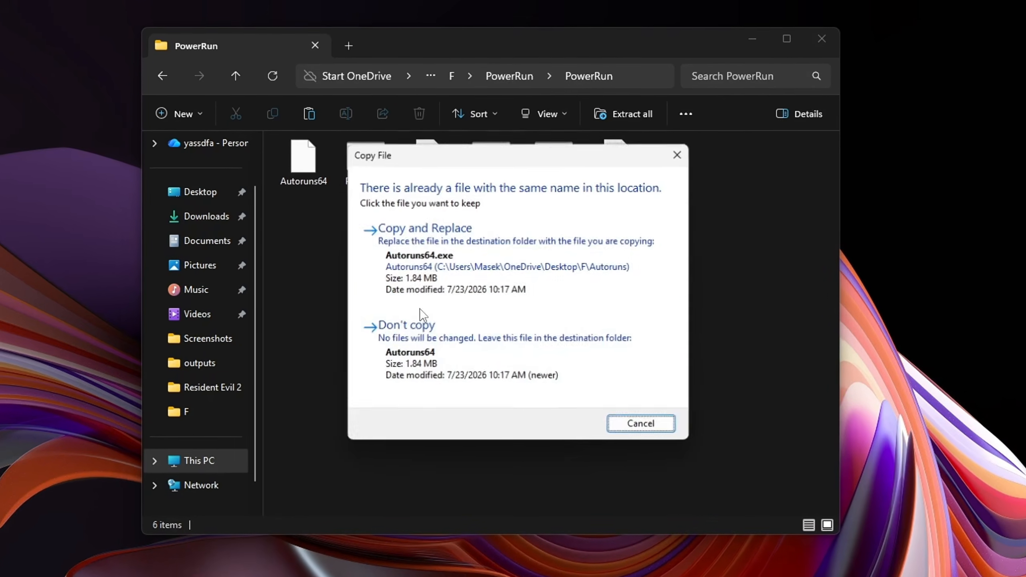
{"action": "left_click", "coordinate": [462, 274]}
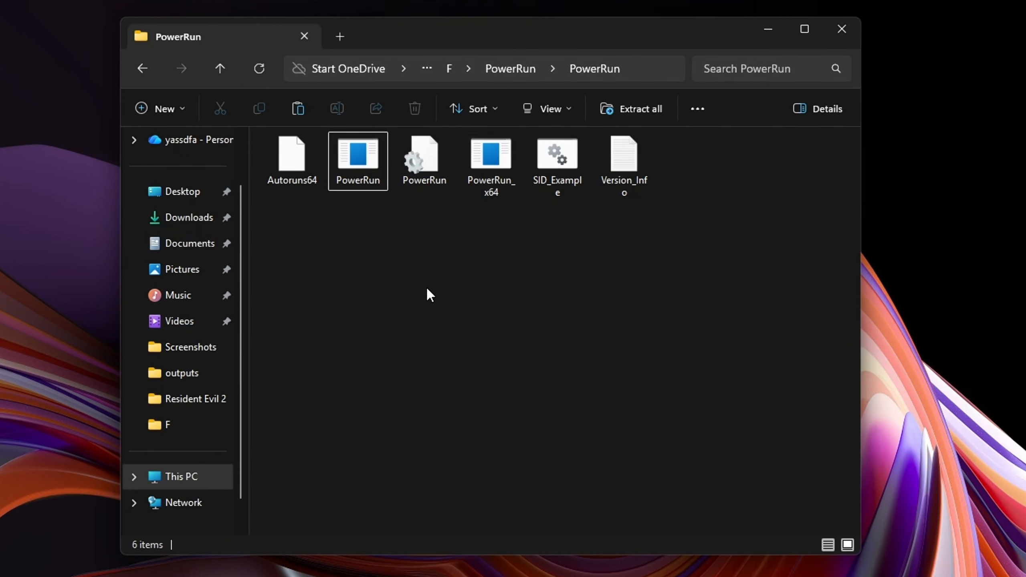
{"action": "key", "text": "ctrl+shift+5"}
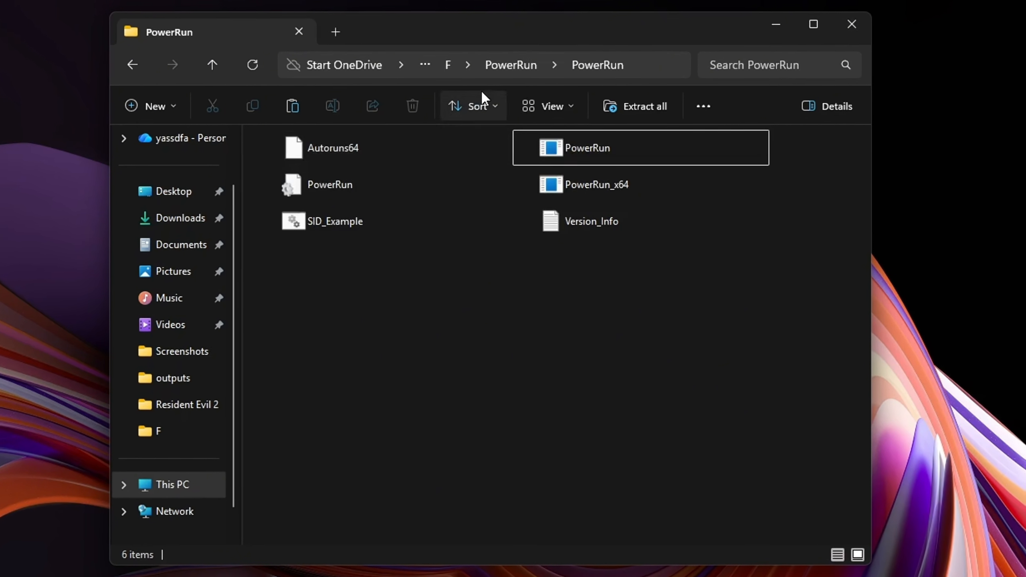
{"action": "left_click", "coordinate": [511, 65]}
{"action": "double_click", "coordinate": [368, 165]}
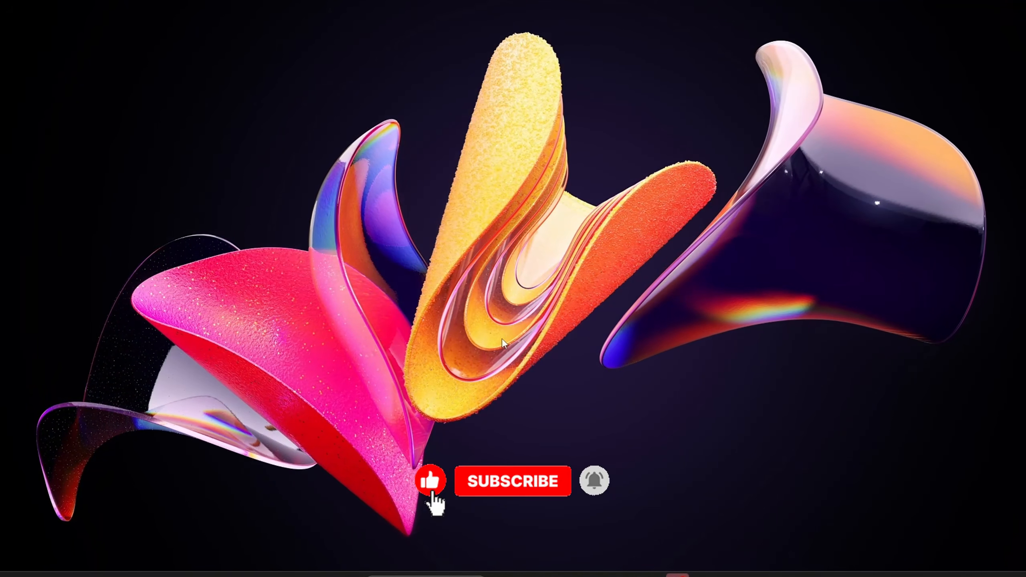
Search Windows for "cre", open the restore point settings and bring the System Properties dialog fully into view.
{"action": "key", "text": "super"}
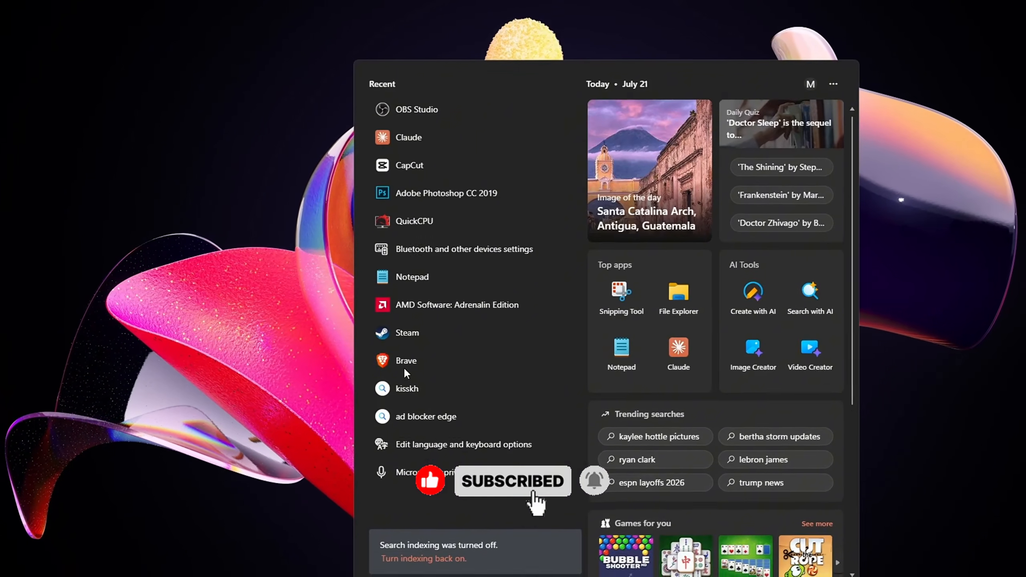
{"action": "type", "text": "cre"}
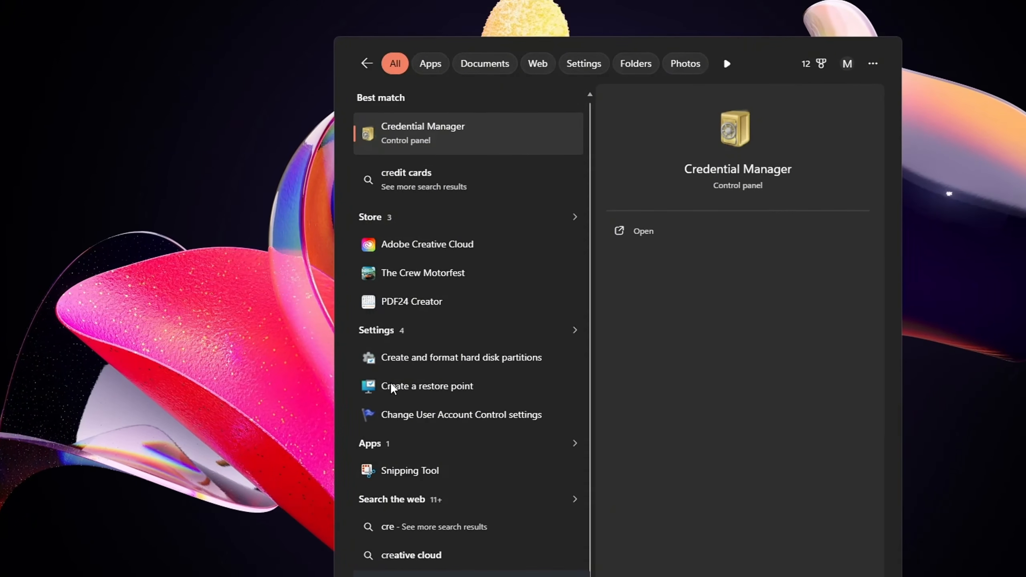
{"action": "left_click", "coordinate": [393, 383]}
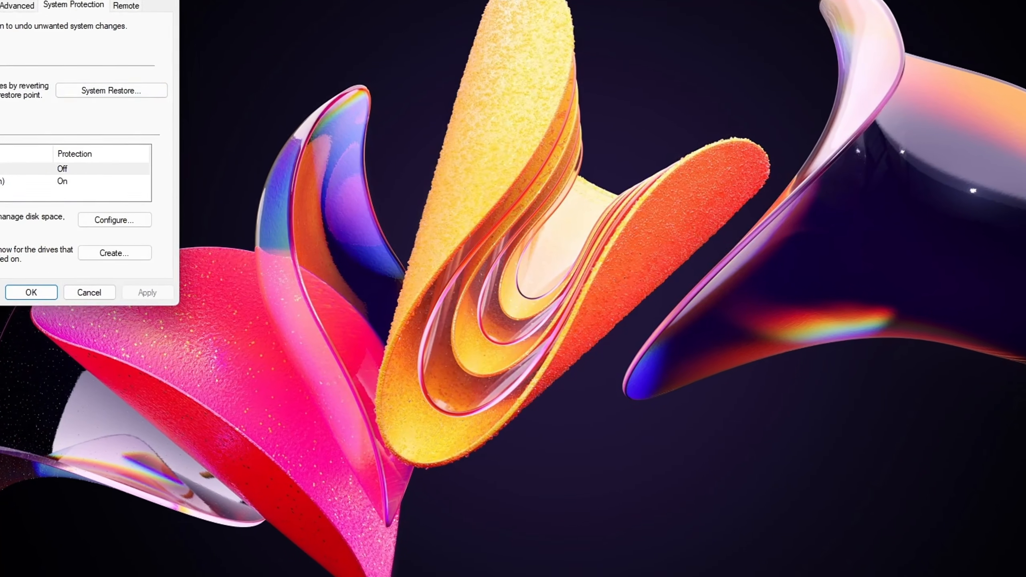
{"action": "left_click_drag", "start_coordinate": [57, 0], "coordinate": [522, 106]}
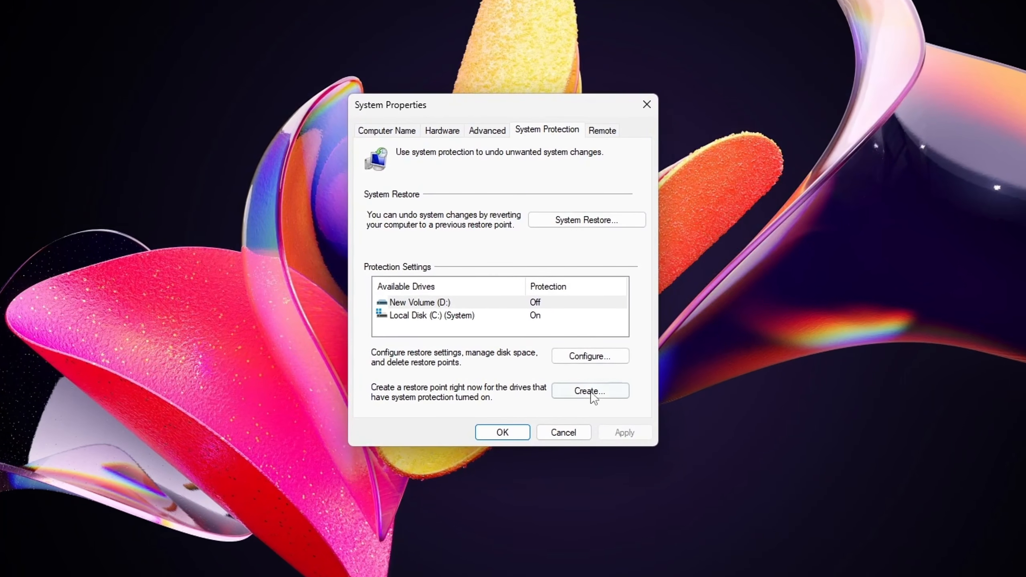
Start a new restore point and describe it as "Before Tweaks".
{"action": "left_click", "coordinate": [588, 389]}
{"action": "left_click_drag", "start_coordinate": [425, 130], "coordinate": [419, 202]}
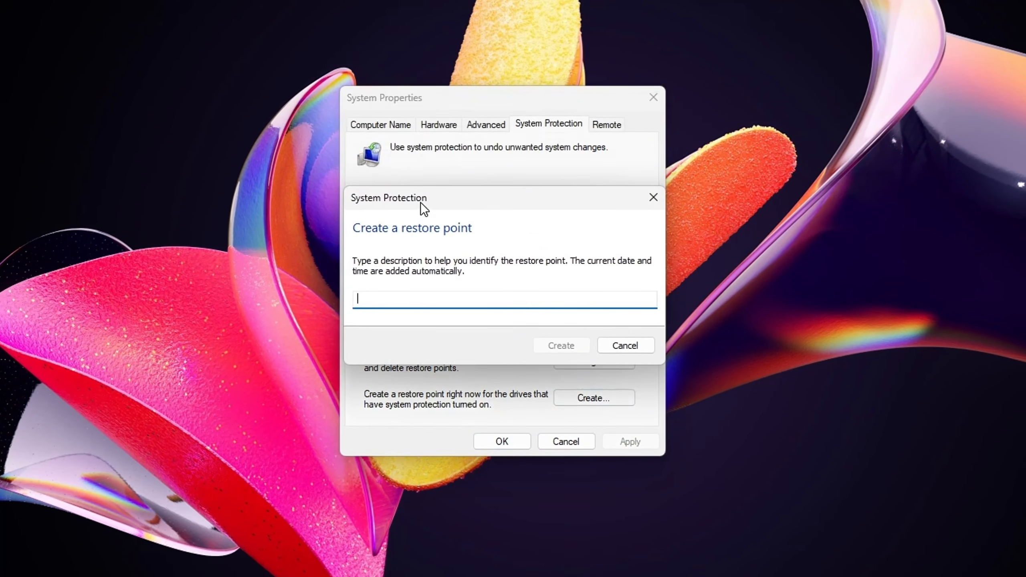
{"action": "type", "text": "Before Twe"}
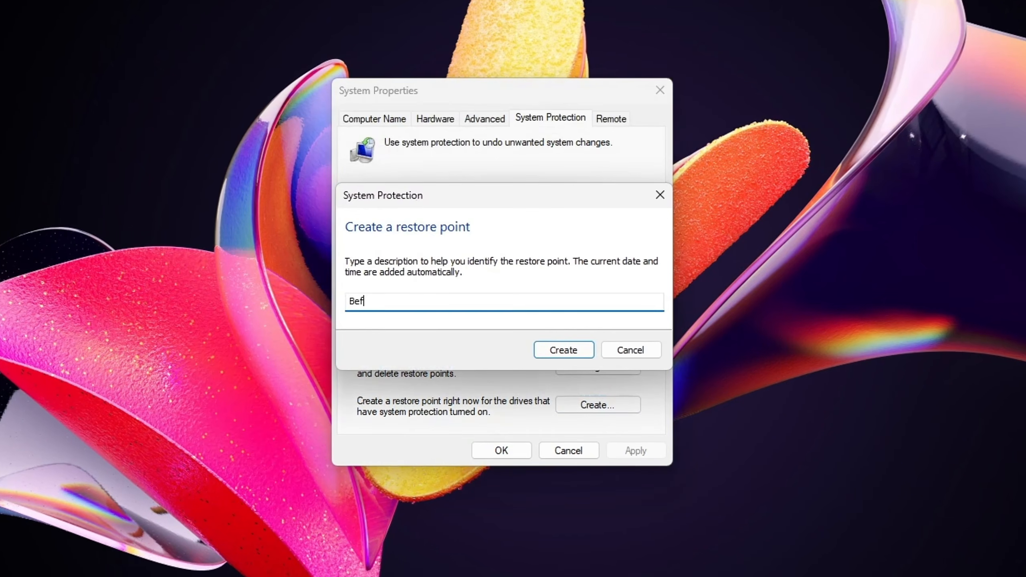
{"action": "type", "text": "aks"}
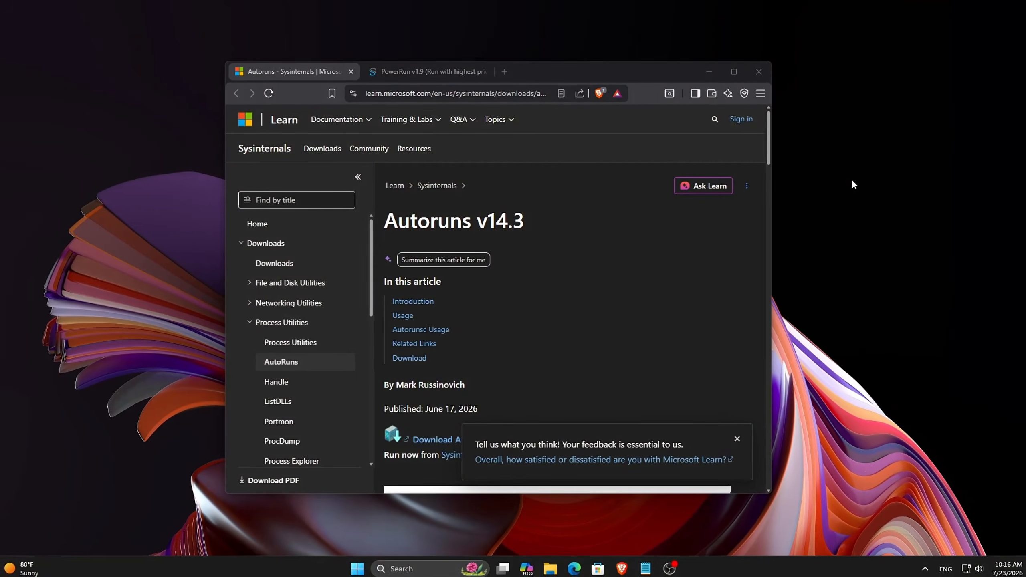
Download the Autoruns and Autorunsc package from the Sysinternals page in the browser.
{"action": "scroll", "coordinate": [445, 262], "scroll_direction": "down", "scroll_amount": 10}
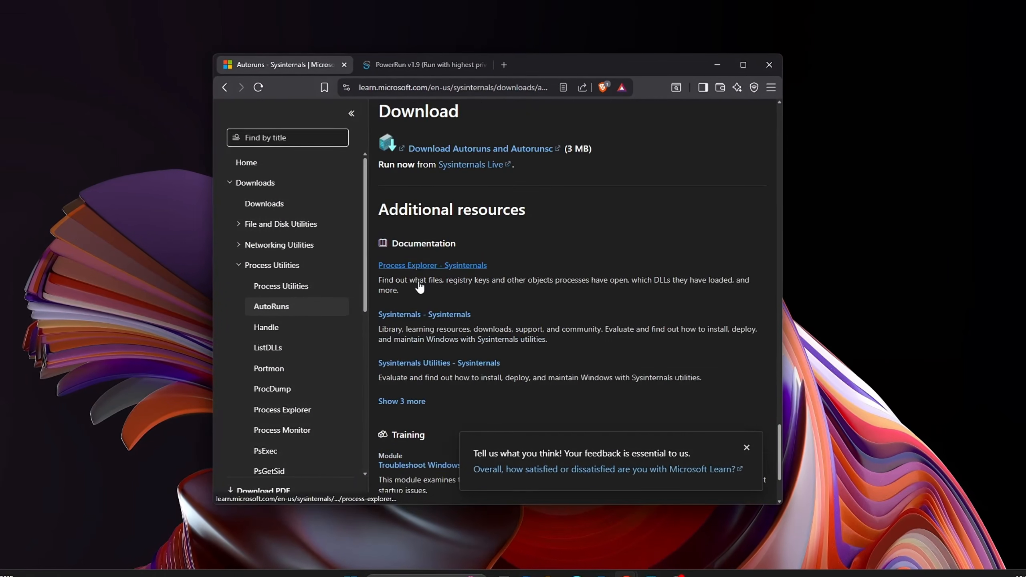
{"action": "scroll", "coordinate": [419, 287], "scroll_direction": "down", "scroll_amount": 3}
{"action": "scroll", "coordinate": [420, 288], "scroll_direction": "up", "scroll_amount": 5}
{"action": "left_click_drag", "start_coordinate": [598, 306], "coordinate": [446, 307]}
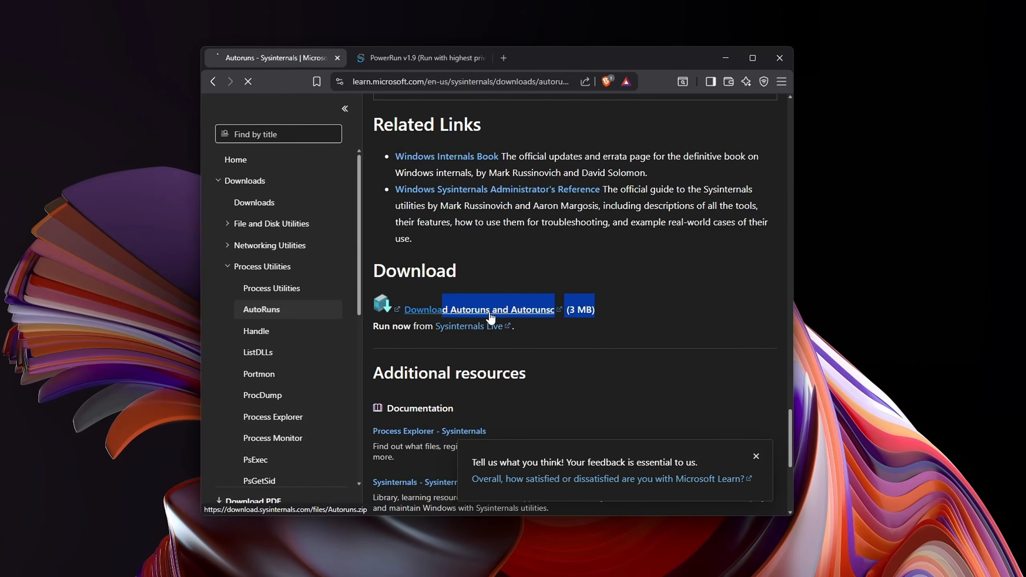
{"action": "left_click", "coordinate": [487, 311]}
{"action": "left_click", "coordinate": [651, 345]}
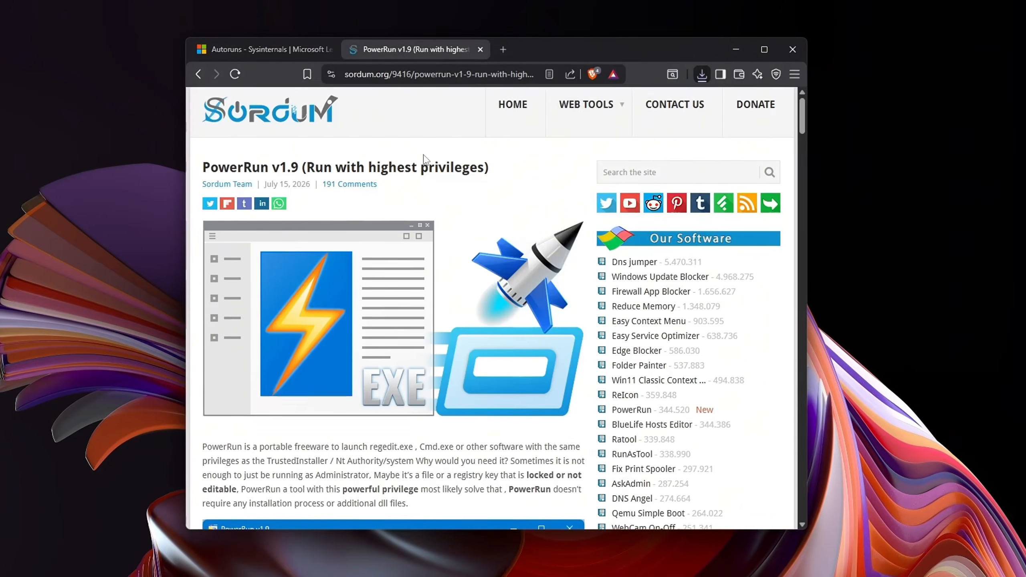
Look through the PowerRun v1.9 page on the Sordum site for its download.
{"action": "scroll", "coordinate": [441, 194], "scroll_direction": "down", "scroll_amount": 10}
{"action": "scroll", "coordinate": [441, 195], "scroll_direction": "down", "scroll_amount": 15}
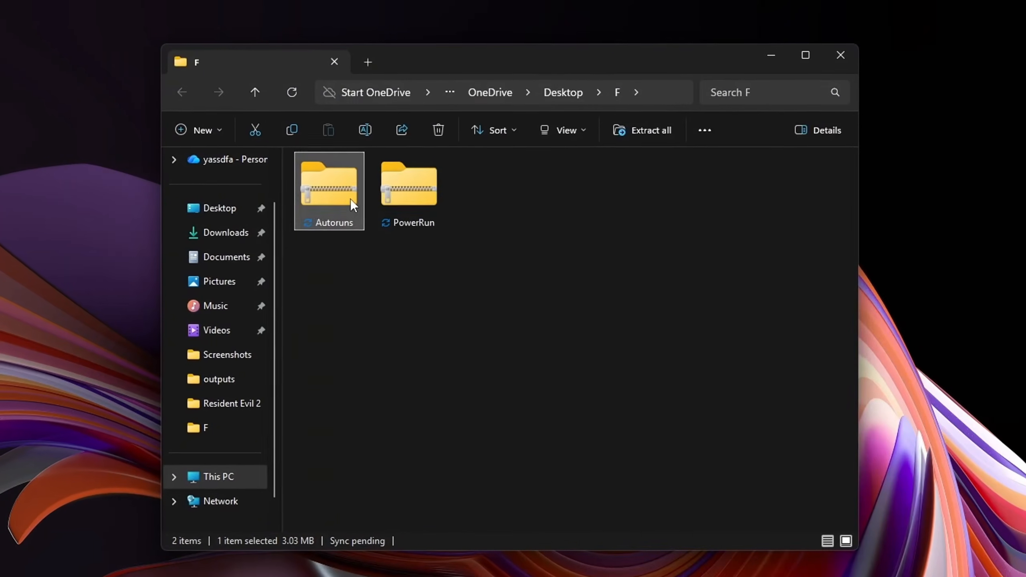
Extract the downloaded Autoruns and PowerRun archives into folder F in File Explorer.
{"action": "right_click", "coordinate": [350, 199]}
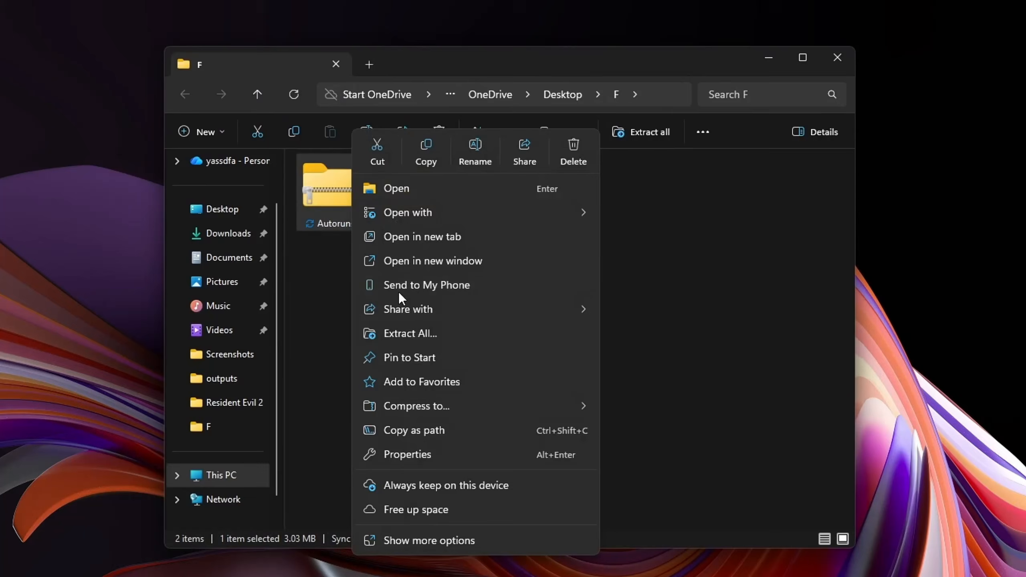
{"action": "left_click", "coordinate": [412, 334]}
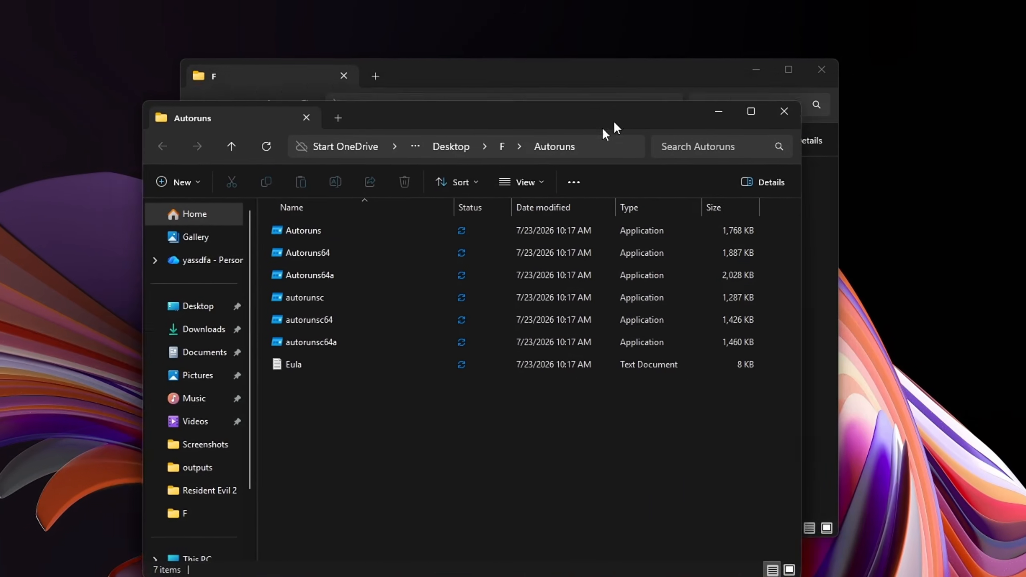
{"action": "left_click", "coordinate": [758, 128]}
{"action": "right_click", "coordinate": [444, 222]}
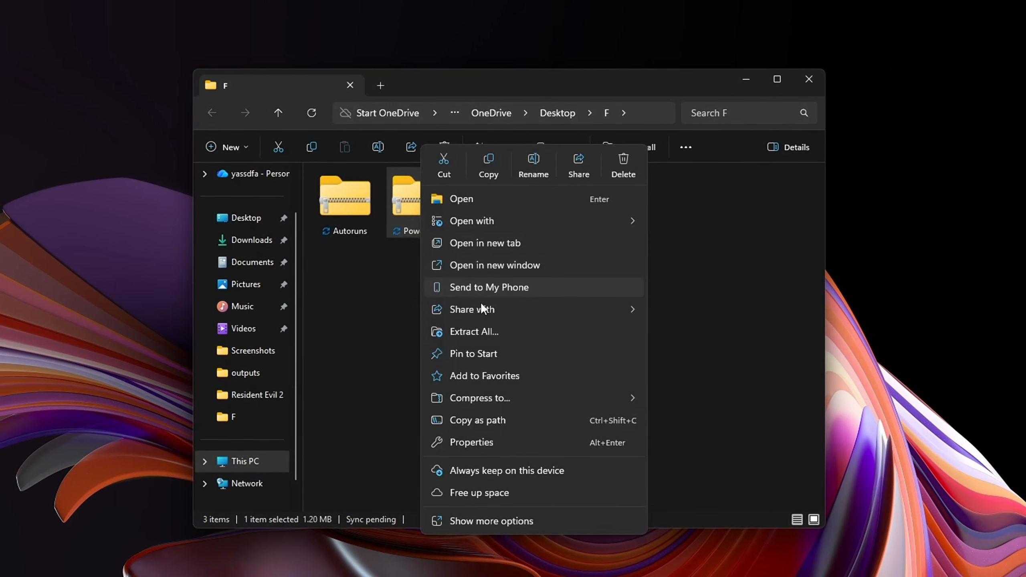
{"action": "left_click", "coordinate": [458, 332]}
{"action": "left_click", "coordinate": [656, 448]}
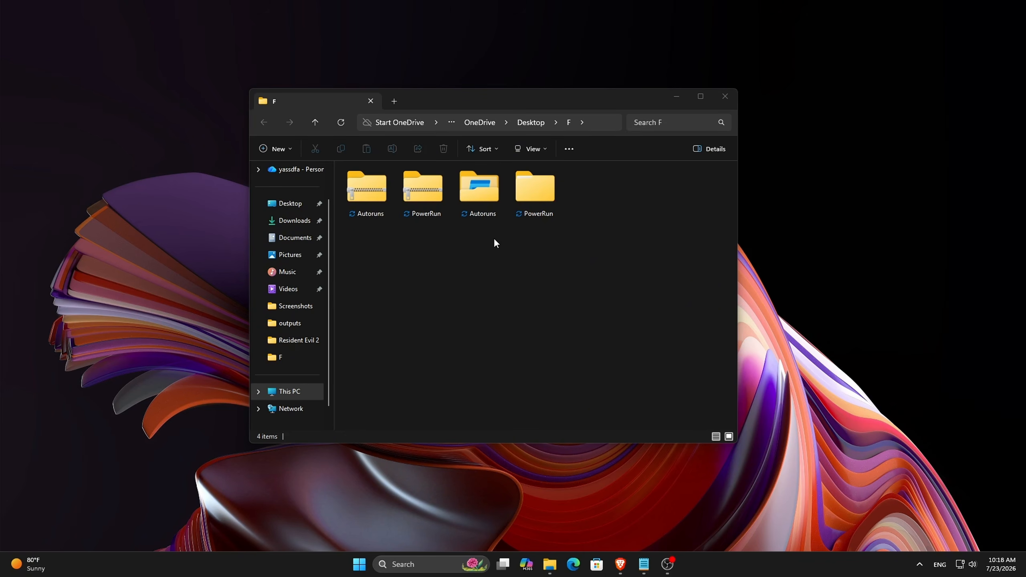
Copy Autoruns64 from the extracted Autoruns folder into the inner folder of the extracted PowerRun folder.
{"action": "double_click", "coordinate": [488, 210]}
{"action": "left_click", "coordinate": [391, 222]}
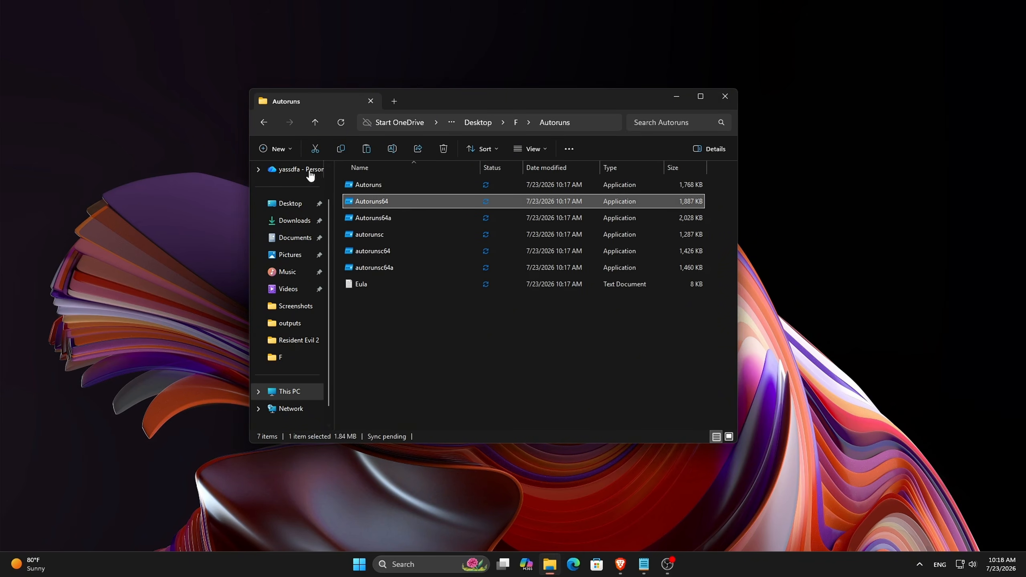
{"action": "left_click", "coordinate": [267, 124]}
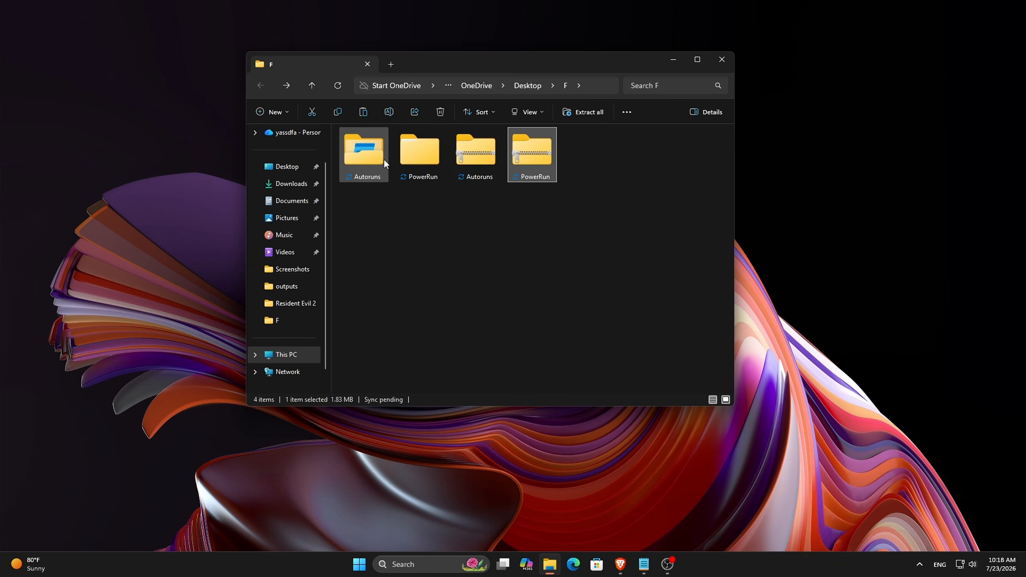
{"action": "double_click", "coordinate": [425, 157]}
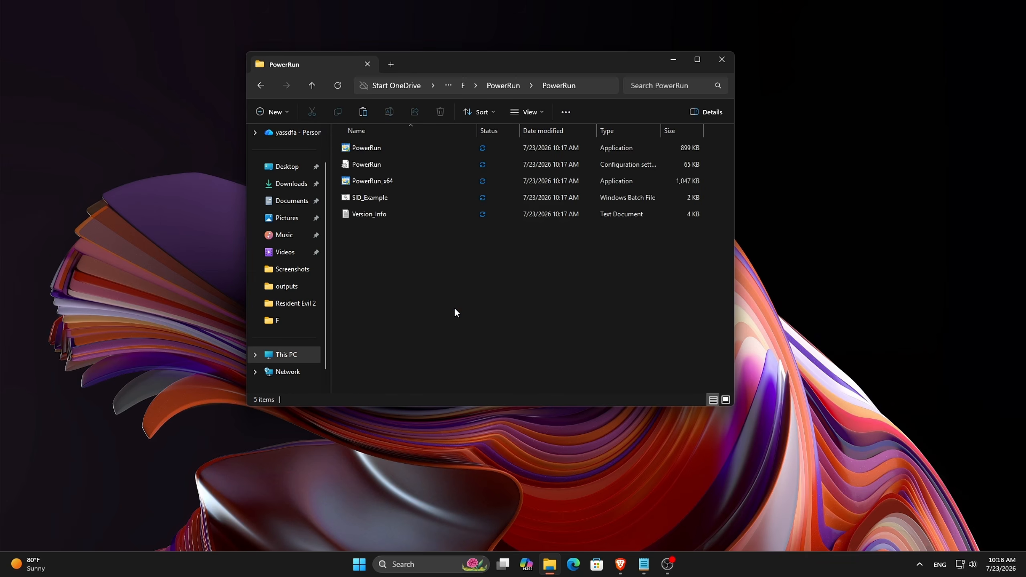
{"action": "key", "text": "ctrl+v"}
{"action": "left_click_drag", "start_coordinate": [460, 300], "coordinate": [429, 268]}
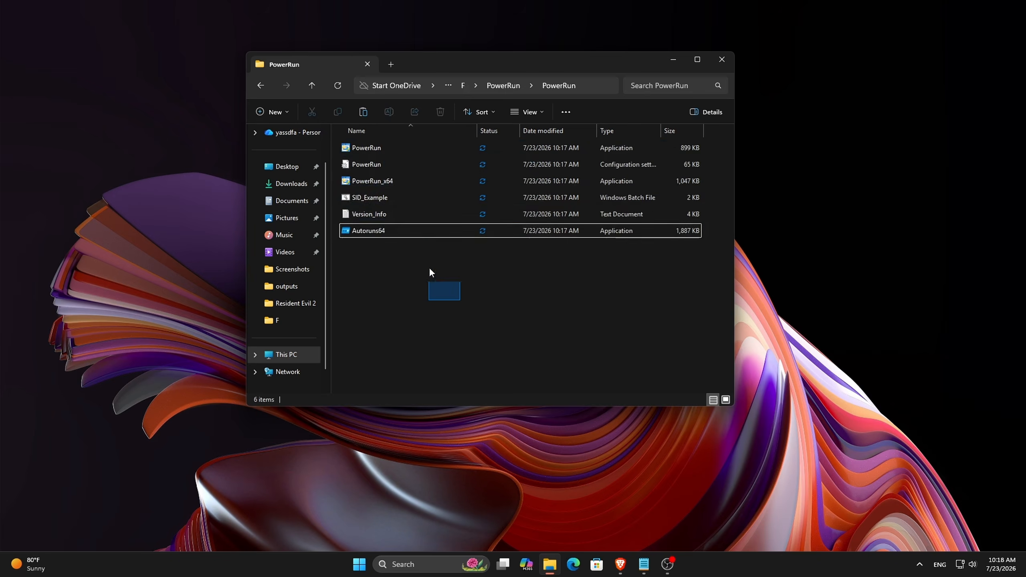
Launch PowerRun_x64 and add Autoruns64.exe to its program list with the suggested name and normal window state.
{"action": "double_click", "coordinate": [377, 181]}
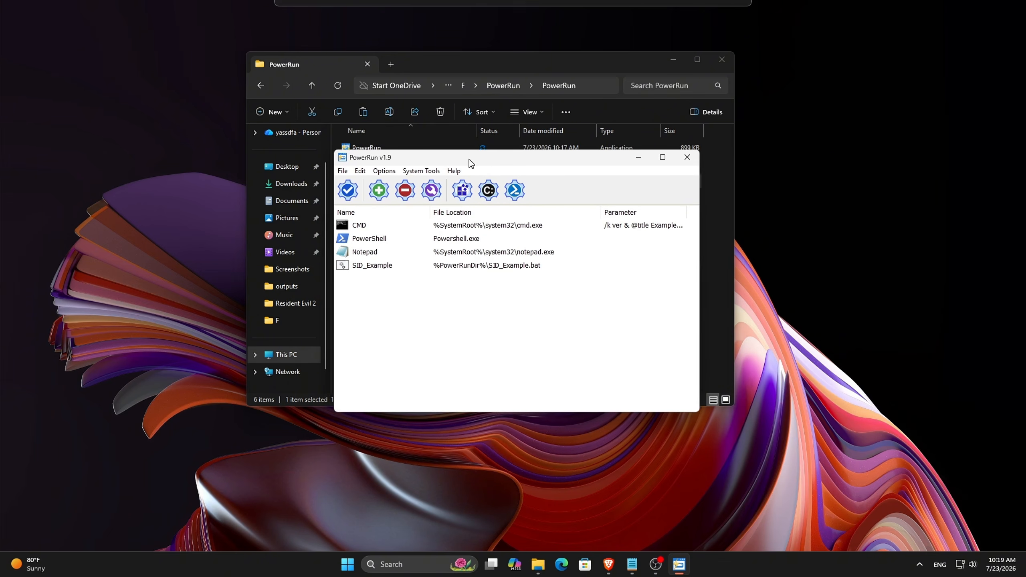
{"action": "left_click_drag", "start_coordinate": [456, 167], "coordinate": [521, 159]}
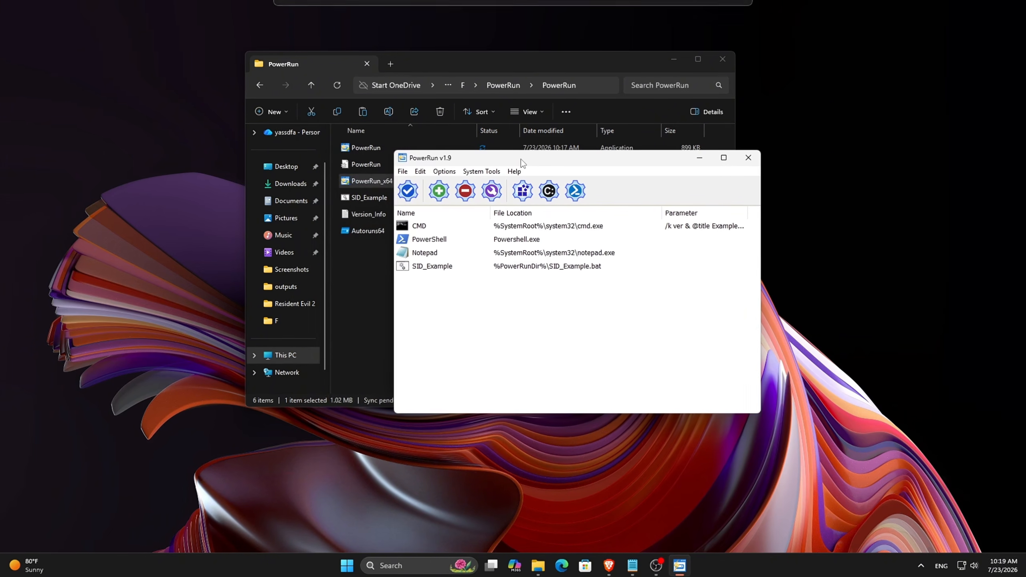
{"action": "left_click", "coordinate": [439, 190]}
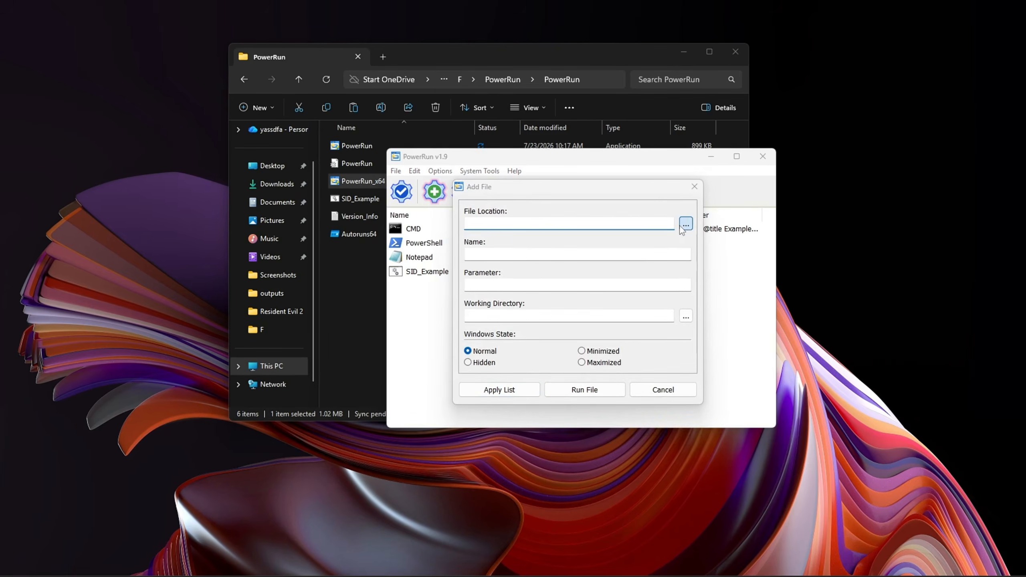
{"action": "left_click", "coordinate": [684, 225]}
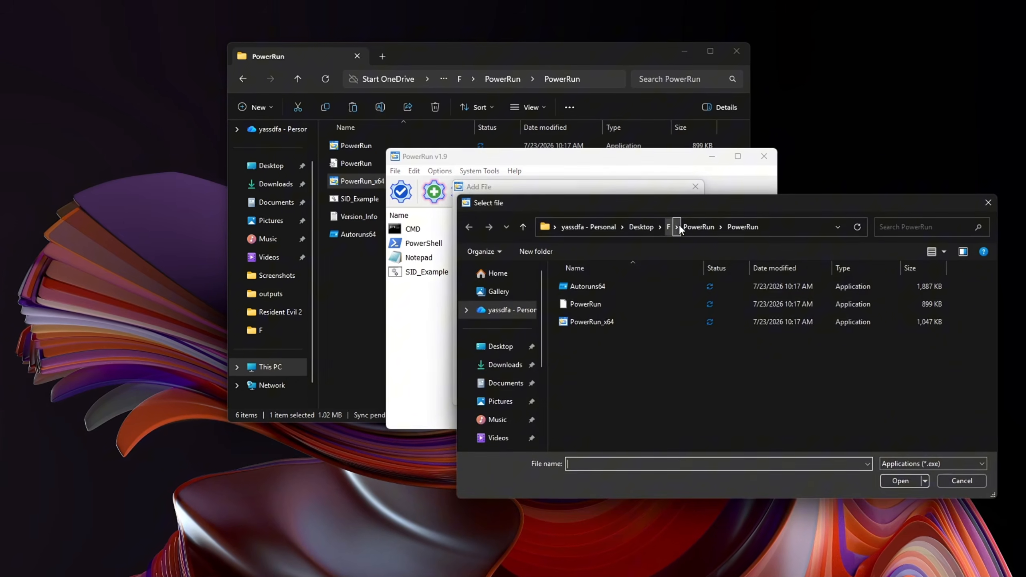
{"action": "double_click", "coordinate": [603, 287]}
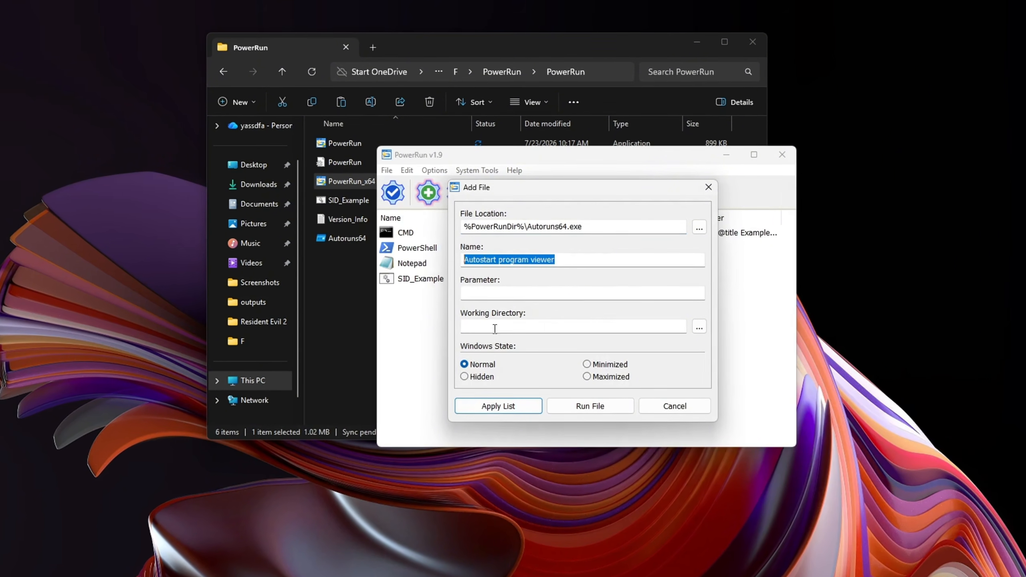
{"action": "left_click", "coordinate": [524, 411]}
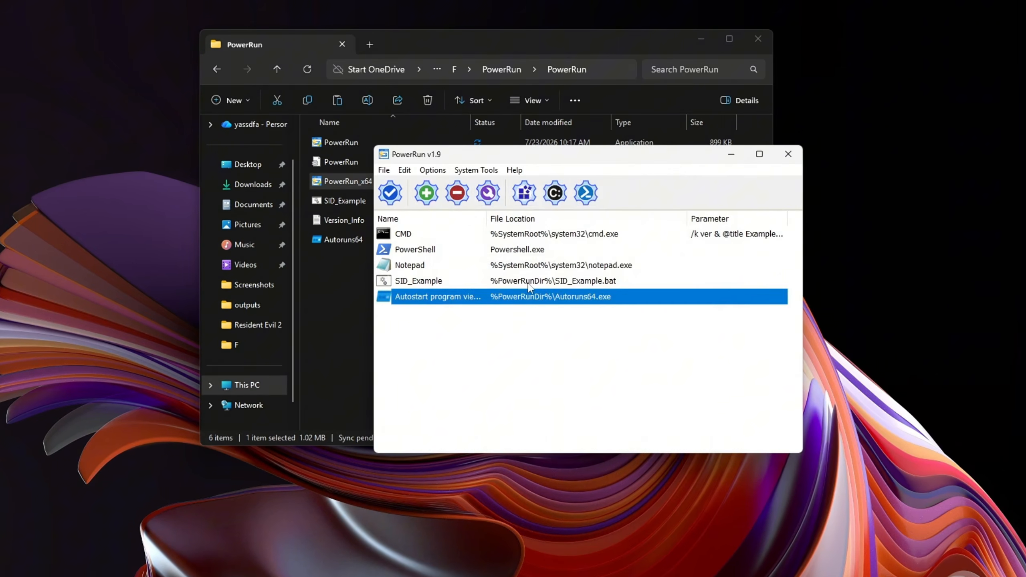
Run the Autoruns64 entry through PowerRun, accept the Autoruns license agreement, and make the Autoruns window narrower.
{"action": "double_click", "coordinate": [427, 306]}
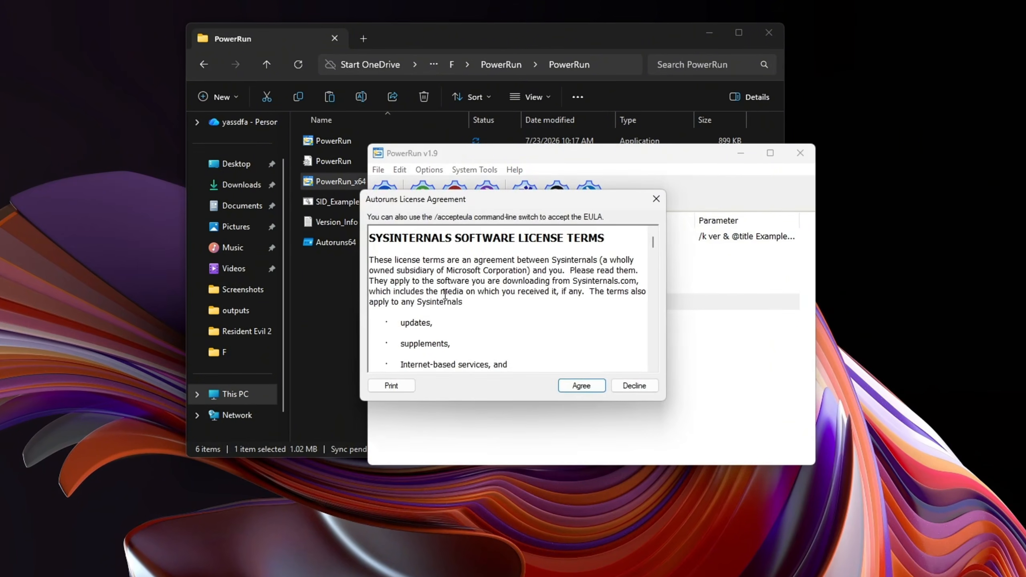
{"action": "left_click", "coordinate": [580, 387]}
{"action": "left_click_drag", "start_coordinate": [686, 19], "coordinate": [769, 36]}
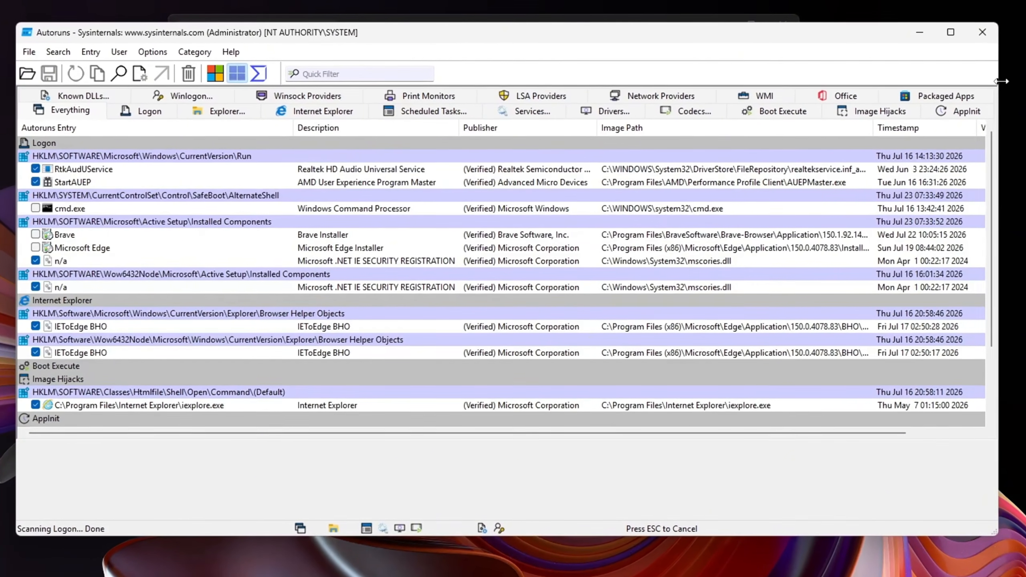
{"action": "left_click_drag", "start_coordinate": [1001, 81], "coordinate": [877, 81]}
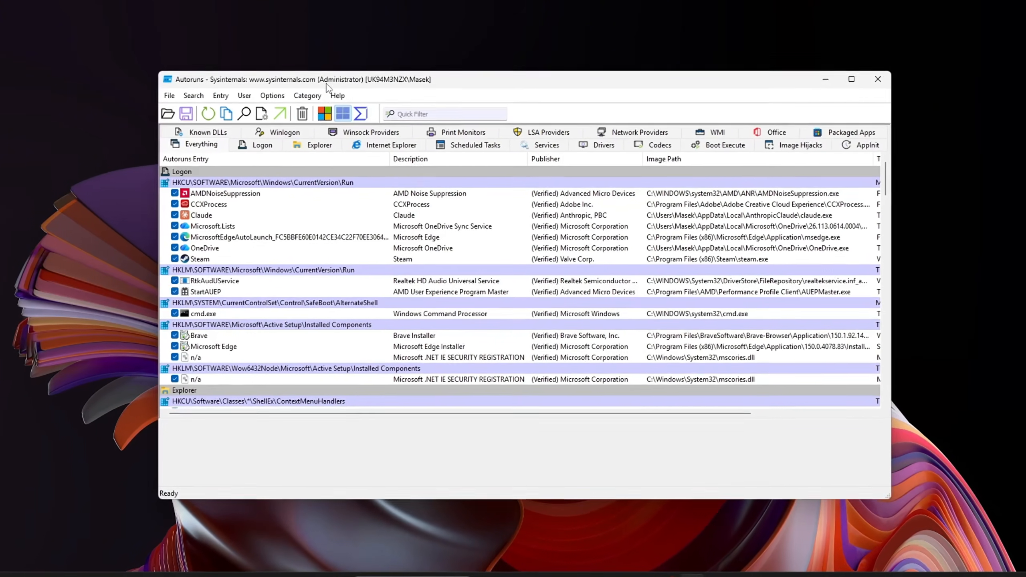
Disable the Claude, Microsoft.Lists, MicrosoftEdgeAutoLaunch, OneDrive and Steam logon entries.
{"action": "left_click", "coordinate": [245, 147]}
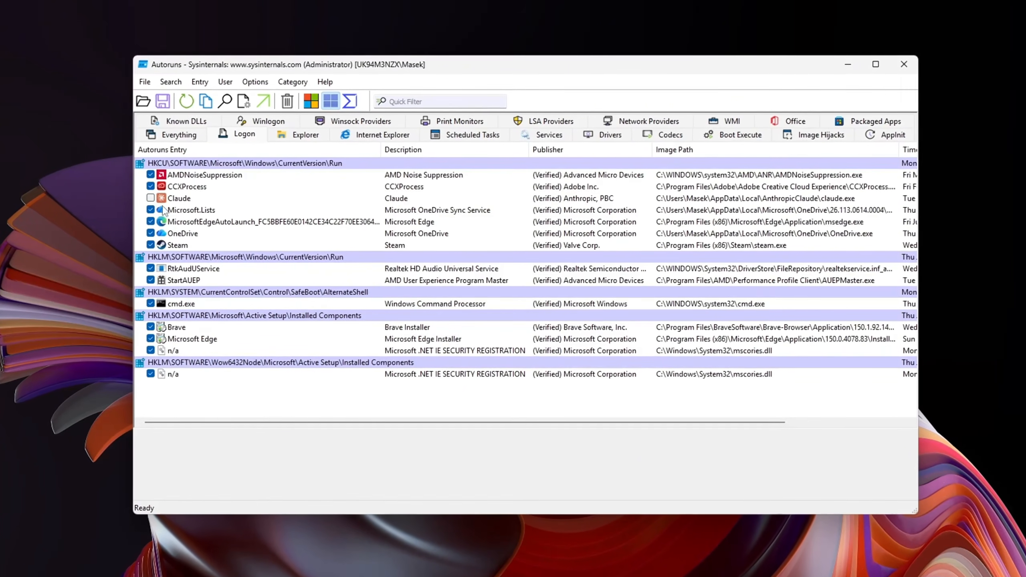
{"action": "left_click", "coordinate": [147, 209]}
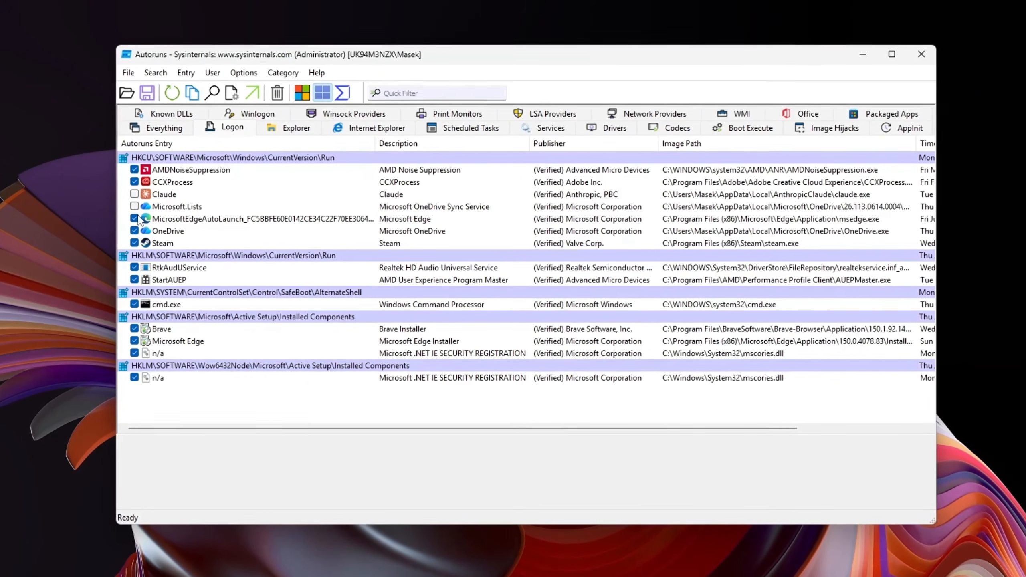
{"action": "left_click", "coordinate": [134, 219]}
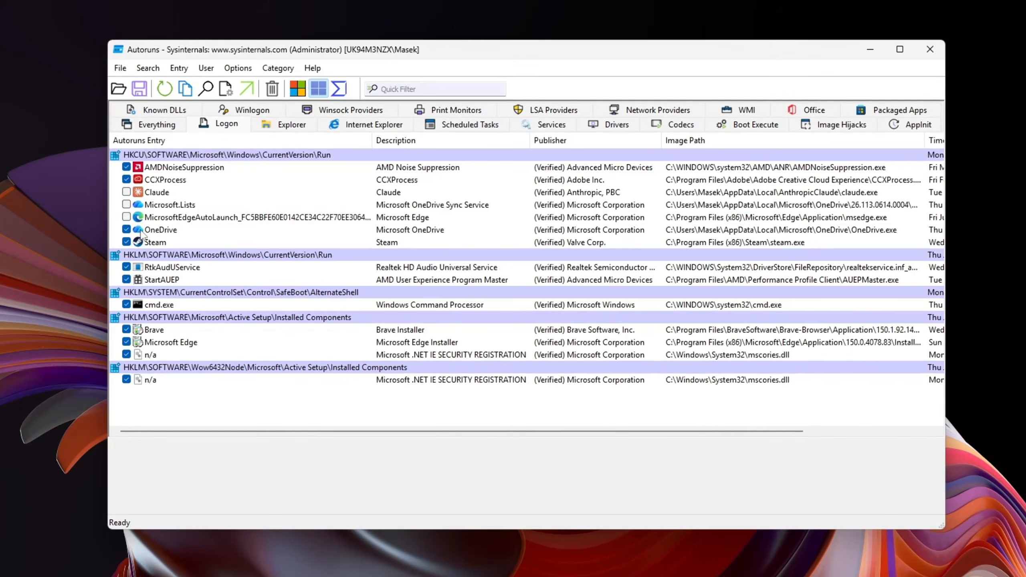
{"action": "left_click", "coordinate": [127, 242]}
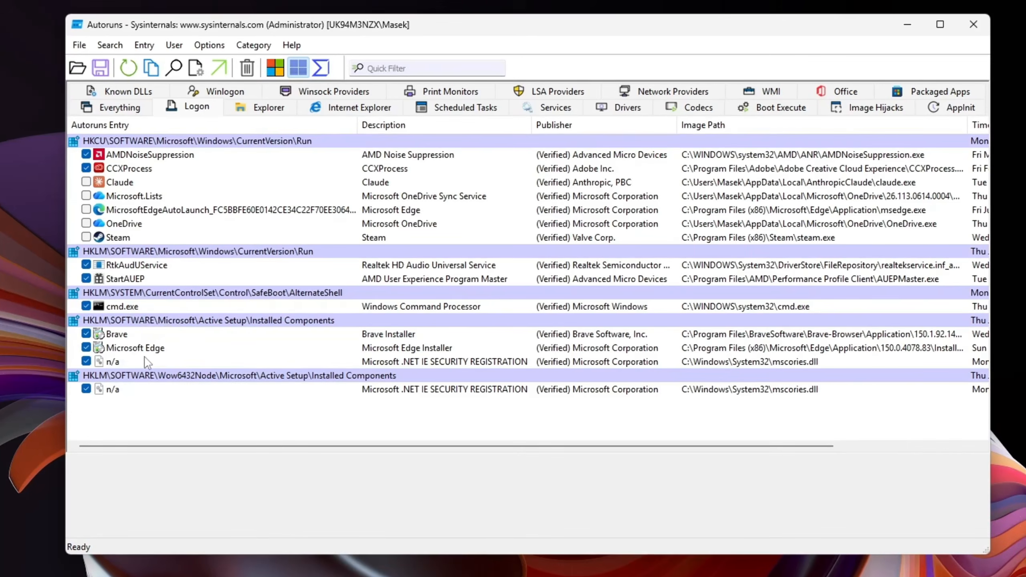
Disable the cmd.exe AlternateShell entry and the Brave and Microsoft Edge Installed Components logon entries.
{"action": "left_click", "coordinate": [88, 305]}
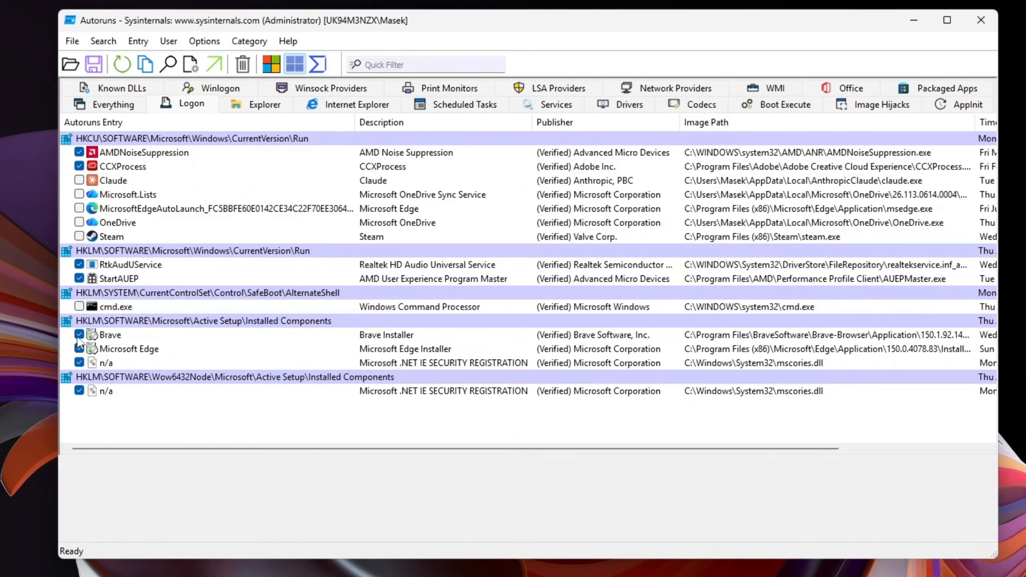
{"action": "left_click", "coordinate": [79, 334]}
{"action": "left_click", "coordinate": [79, 349]}
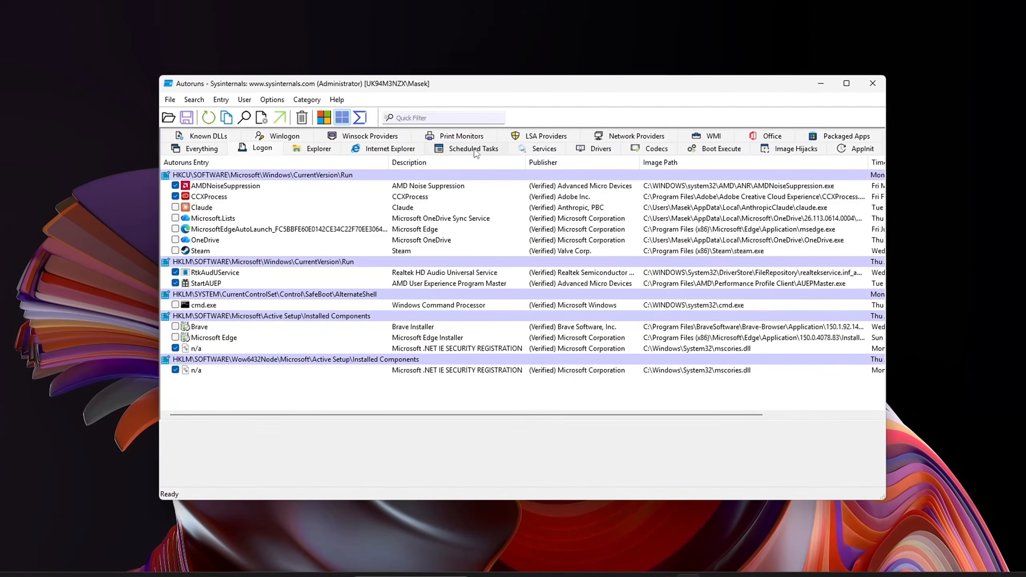
Disable the two MicrosoftEdgeUpdateTaskMachine entries, Core and UA, among the scheduled tasks.
{"action": "left_click", "coordinate": [476, 150]}
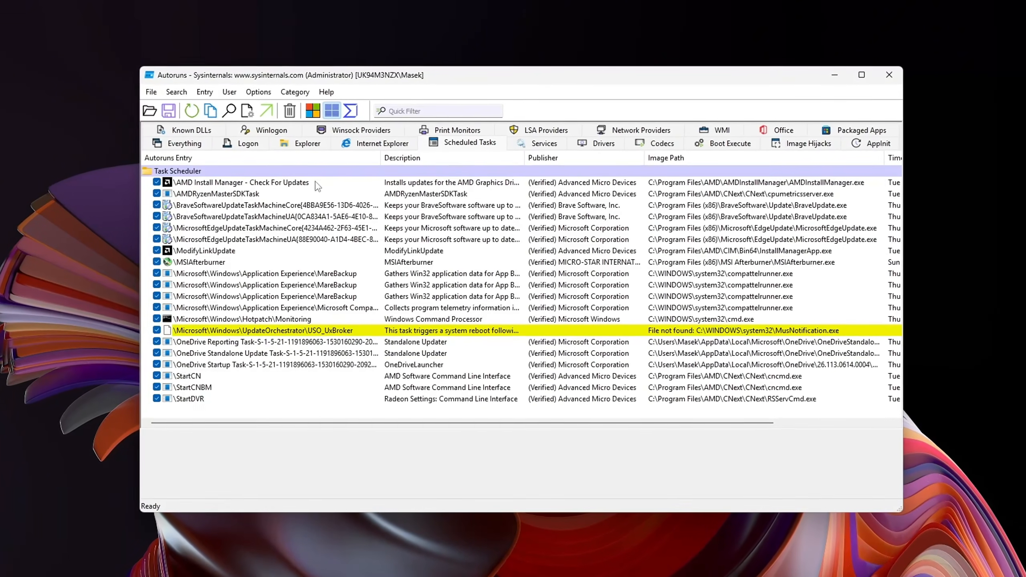
{"action": "left_click", "coordinate": [315, 182]}
{"action": "key", "text": "Down"}
{"action": "key", "text": "Down"}
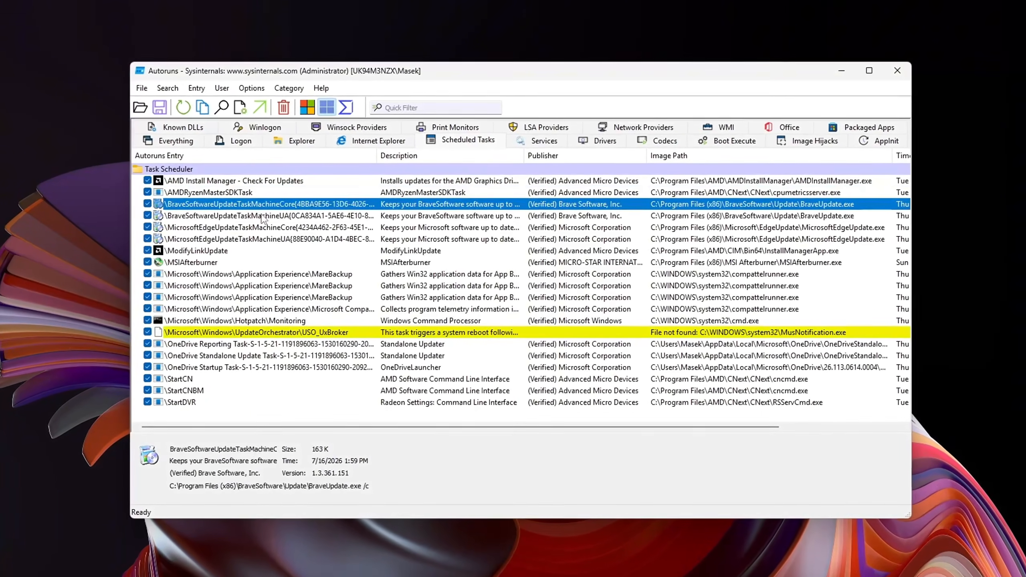
{"action": "left_click", "coordinate": [261, 215]}
{"action": "left_click", "coordinate": [262, 228]}
{"action": "left_click", "coordinate": [260, 239]}
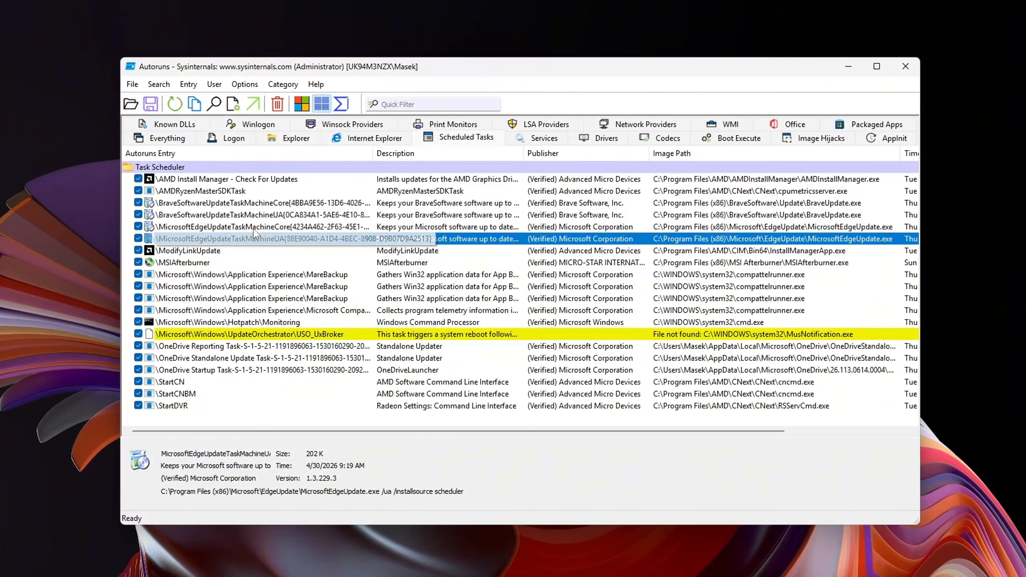
{"action": "left_click", "coordinate": [138, 227]}
{"action": "left_click", "coordinate": [138, 238]}
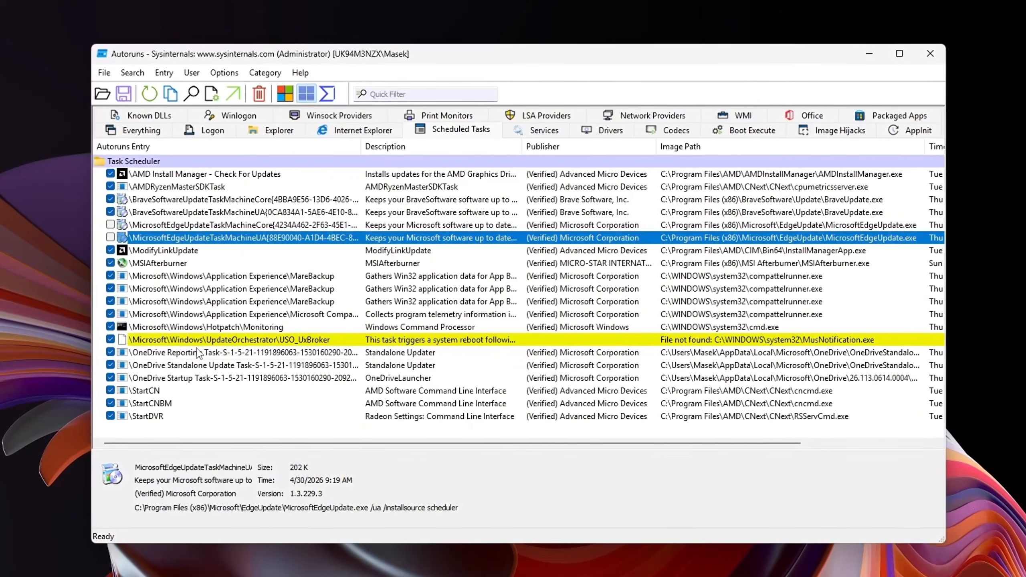
Disable the OneDrive Reporting, OneDrive Standalone Update and OneDrive Startup scheduled tasks.
{"action": "left_click", "coordinate": [190, 352]}
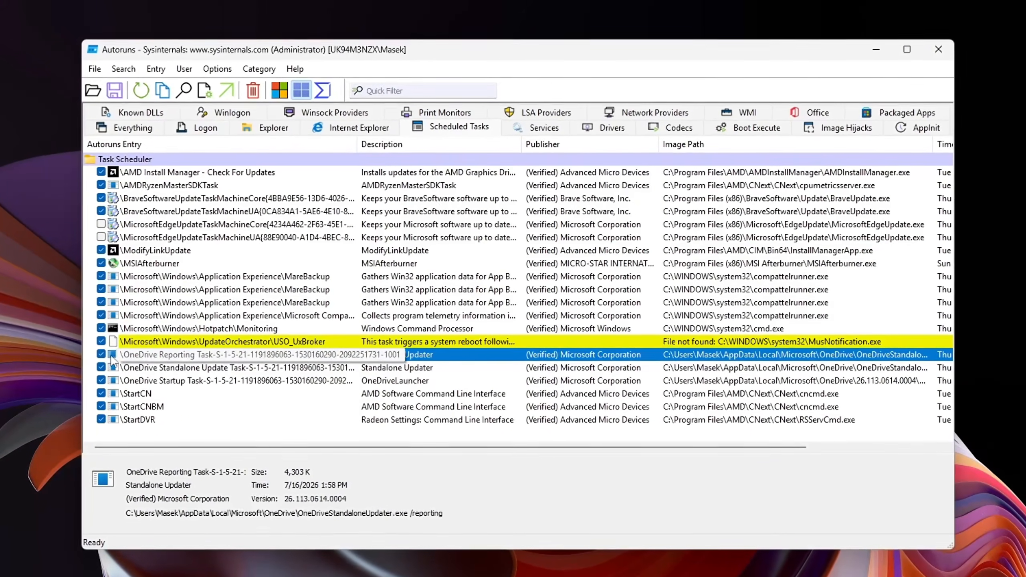
{"action": "left_click", "coordinate": [101, 354]}
{"action": "left_click", "coordinate": [101, 368]}
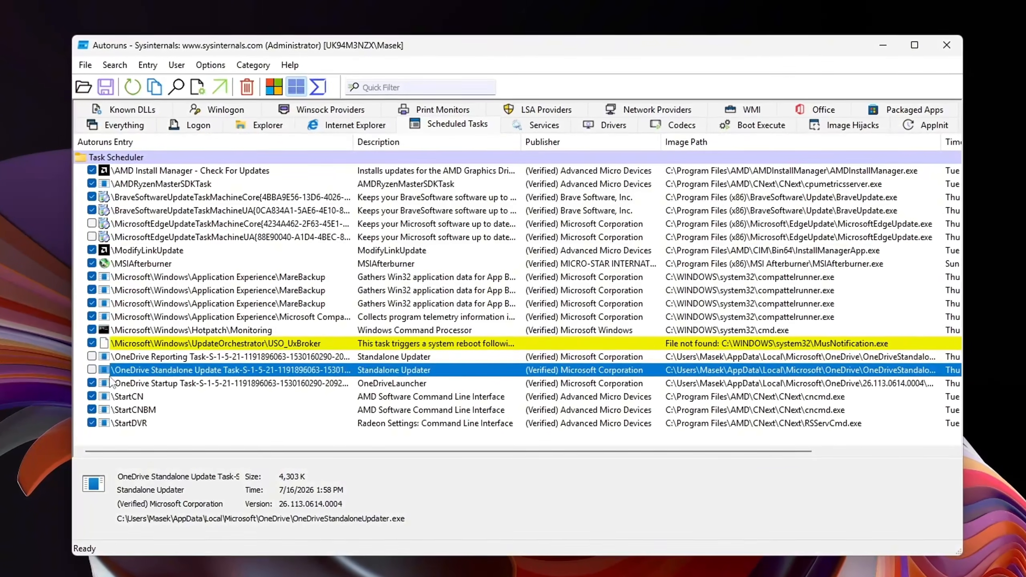
{"action": "left_click", "coordinate": [92, 383]}
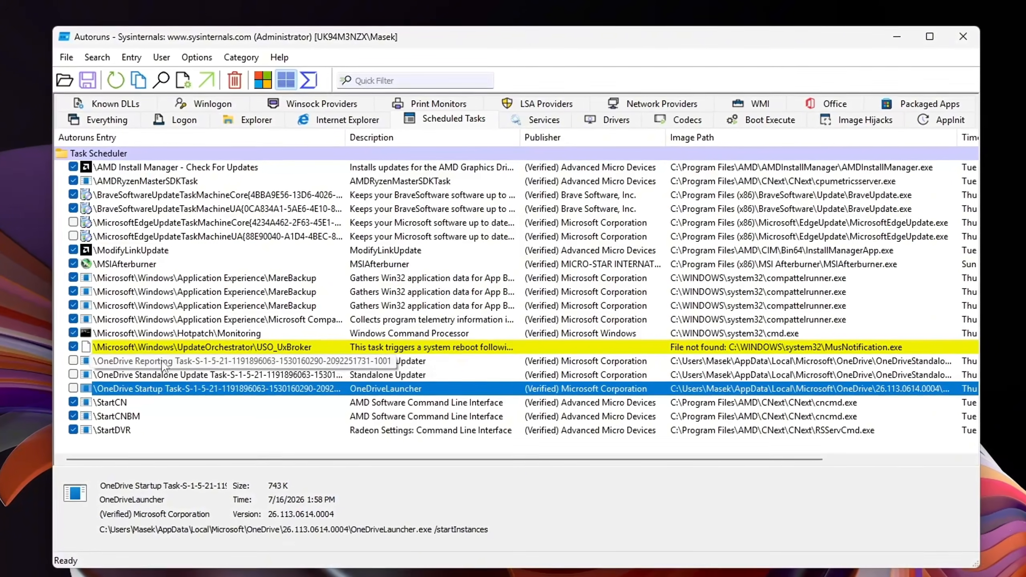
Check the Hotpatch Monitoring and Application Experience tasks, and disable both BraveSoftwareUpdateTaskMachine scheduled tasks.
{"action": "left_click", "coordinate": [162, 335]}
{"action": "left_click", "coordinate": [188, 320]}
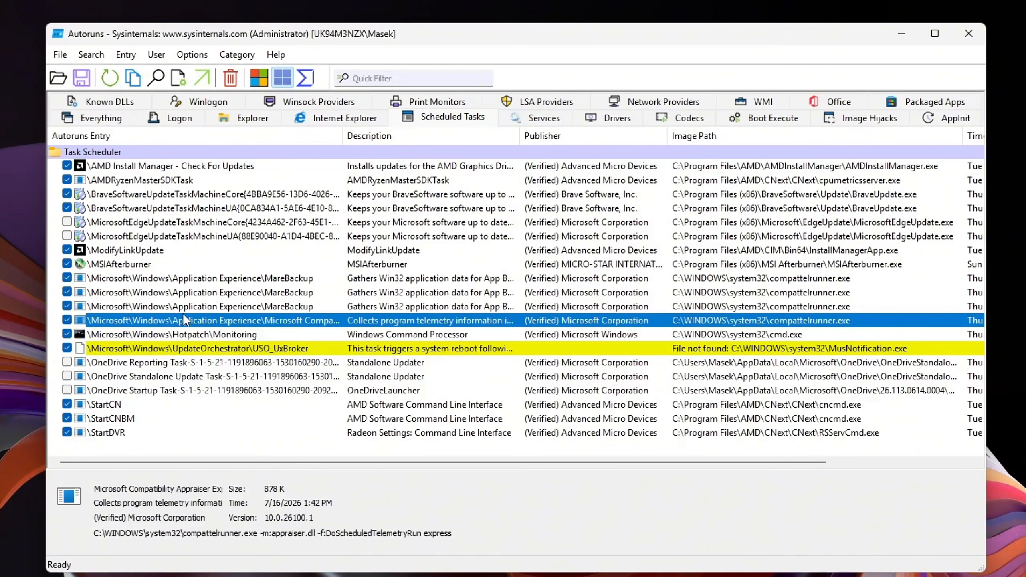
{"action": "left_click", "coordinate": [120, 206]}
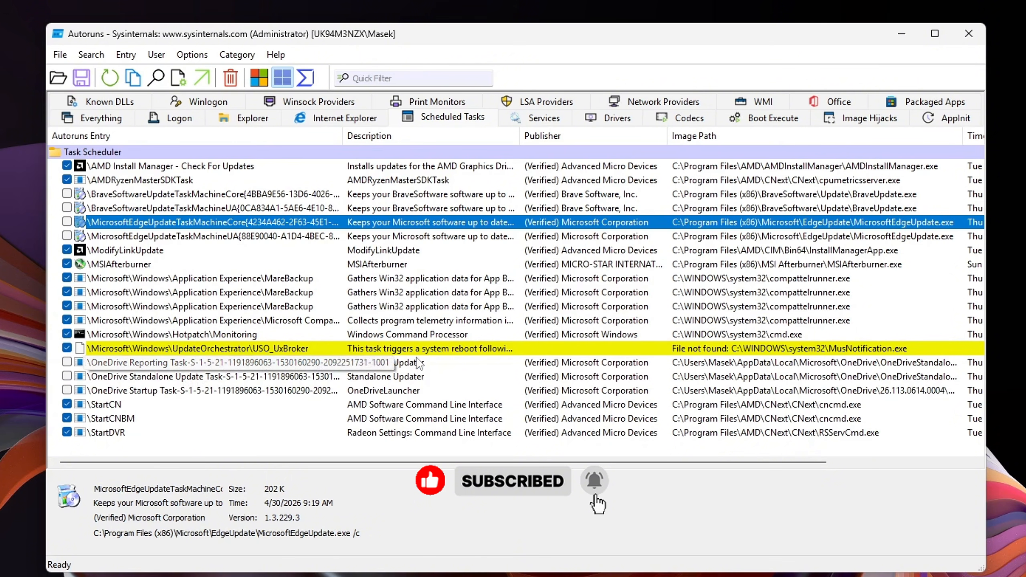
Examine the OneDrive, ModifyLinkUpdate, MSIAfterburner and AMDRyzenMasterSDKTask entries among the scheduled tasks.
{"action": "left_click", "coordinate": [404, 364]}
{"action": "left_click", "coordinate": [394, 377]}
{"action": "left_click", "coordinate": [395, 390]}
{"action": "left_click", "coordinate": [428, 374]}
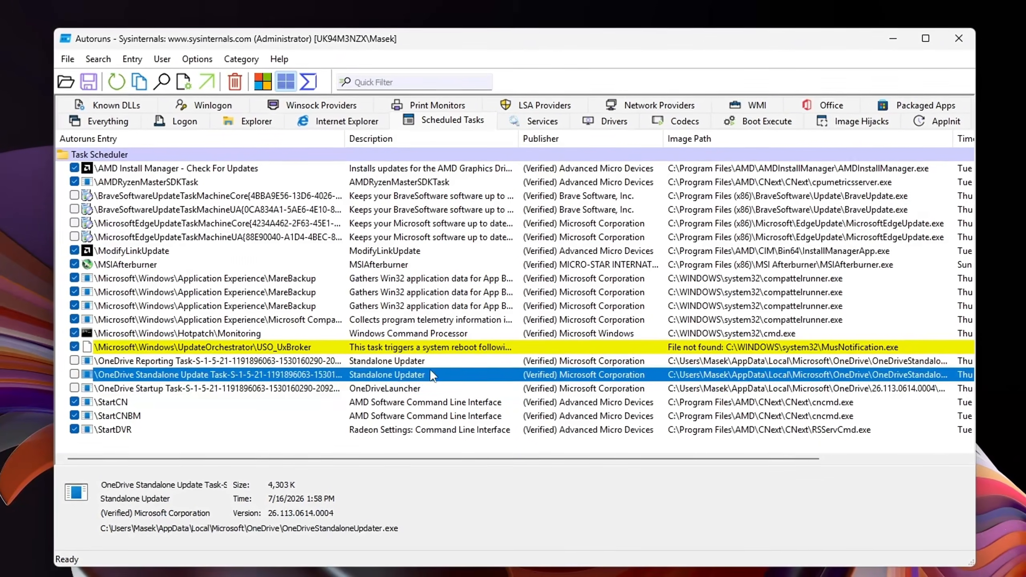
{"action": "left_click", "coordinate": [428, 361]}
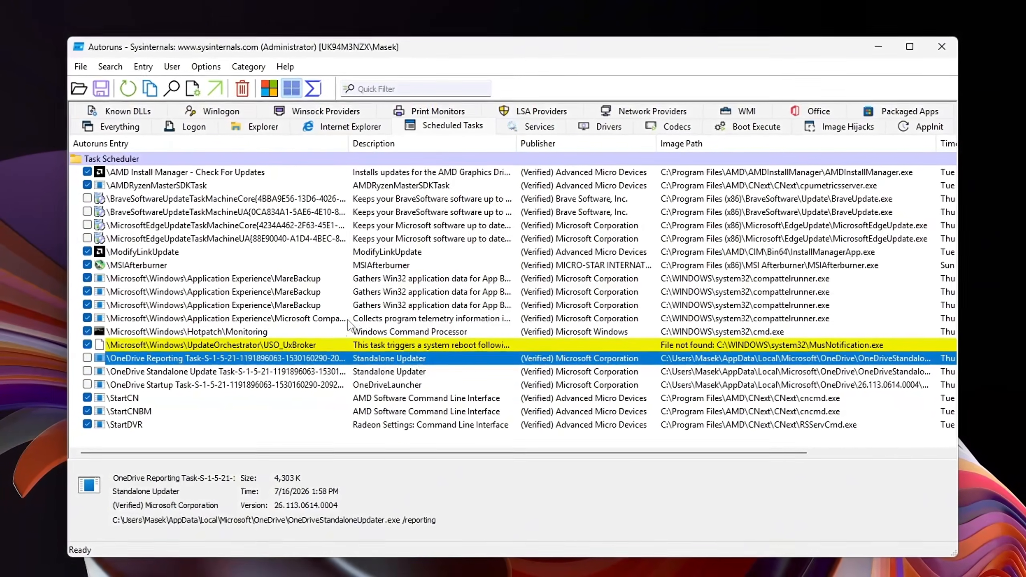
{"action": "left_click", "coordinate": [387, 253]}
{"action": "left_click", "coordinate": [386, 266]}
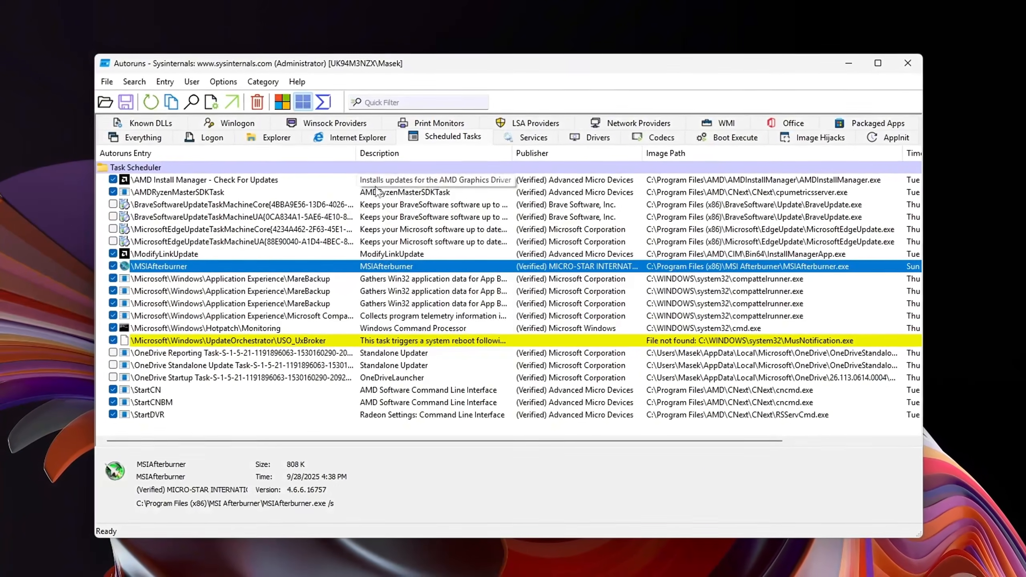
{"action": "left_click", "coordinate": [376, 192]}
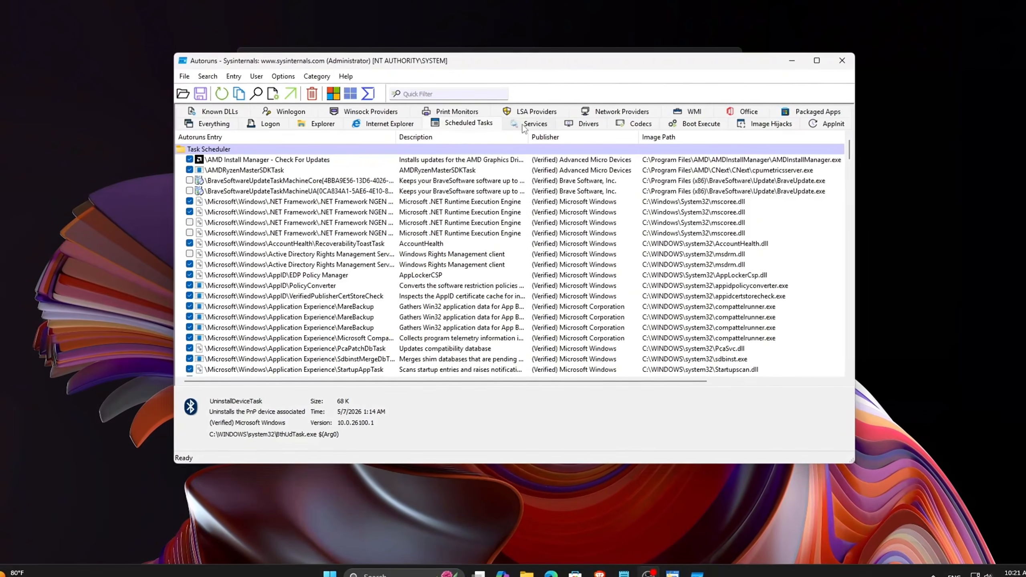
Look through the Services entries, including the Brave and Edge update services and those beginning with P.
{"action": "left_click", "coordinate": [529, 124]}
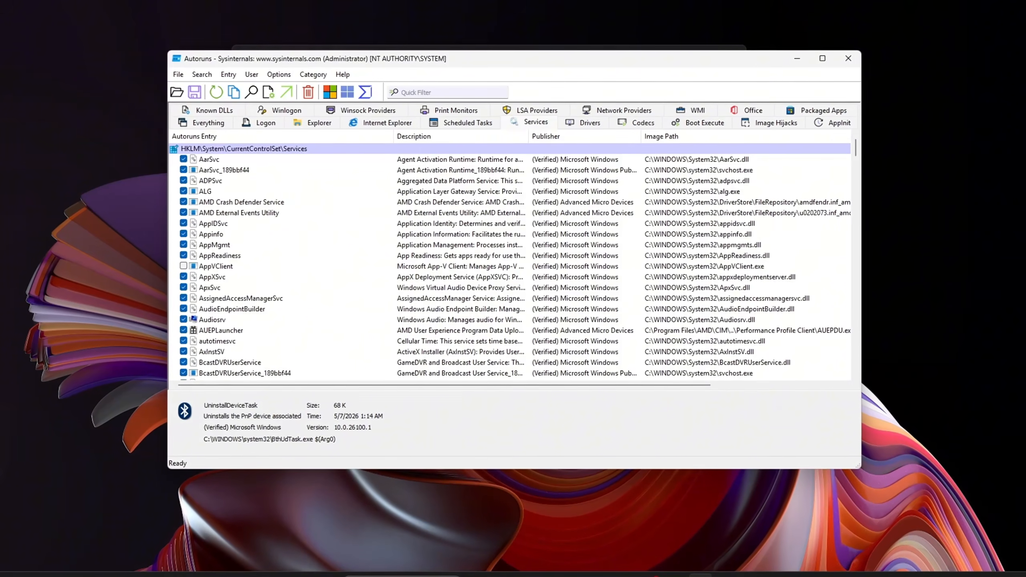
{"action": "scroll", "coordinate": [362, 252], "scroll_direction": "down", "scroll_amount": 5}
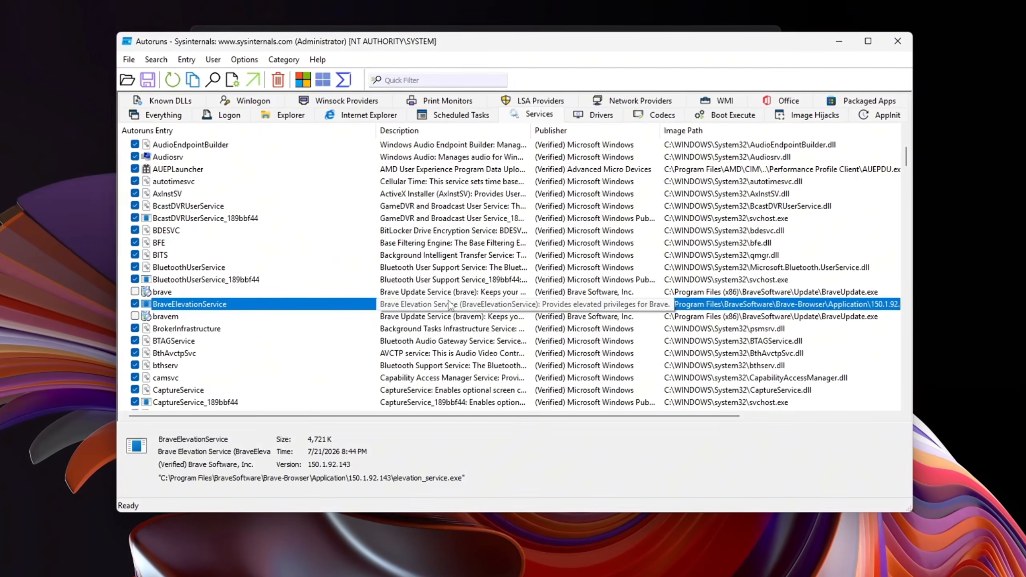
{"action": "scroll", "coordinate": [251, 348], "scroll_direction": "down", "scroll_amount": 1}
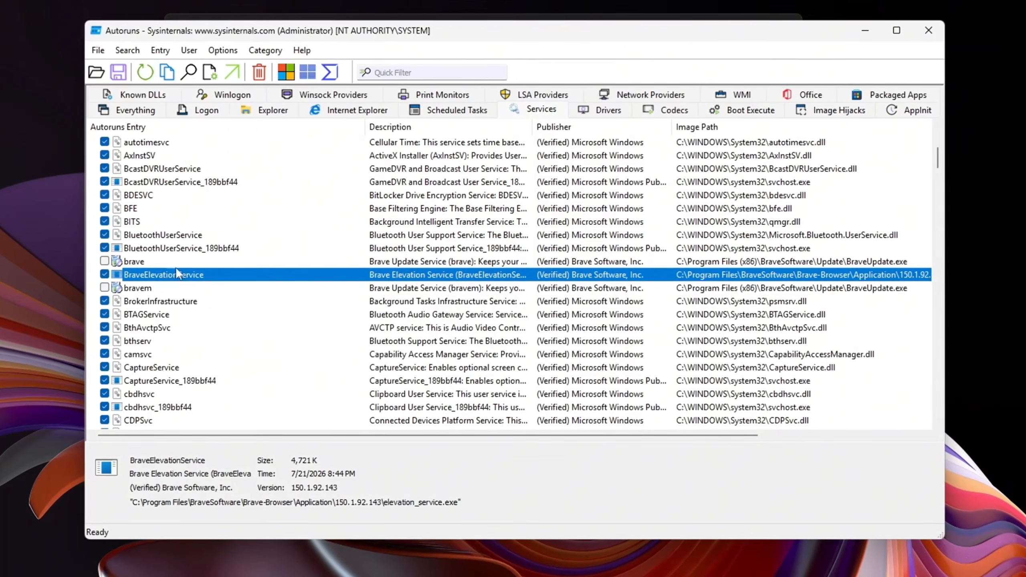
{"action": "scroll", "coordinate": [264, 327], "scroll_direction": "down", "scroll_amount": 2}
{"action": "scroll", "coordinate": [264, 327], "scroll_direction": "down", "scroll_amount": 10}
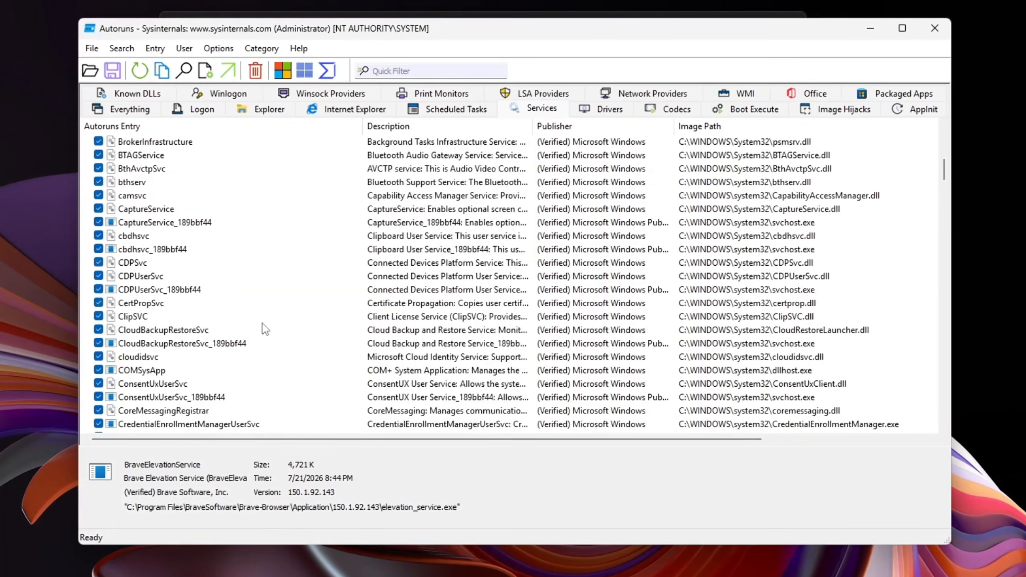
{"action": "scroll", "coordinate": [114, 343], "scroll_direction": "down", "scroll_amount": 7}
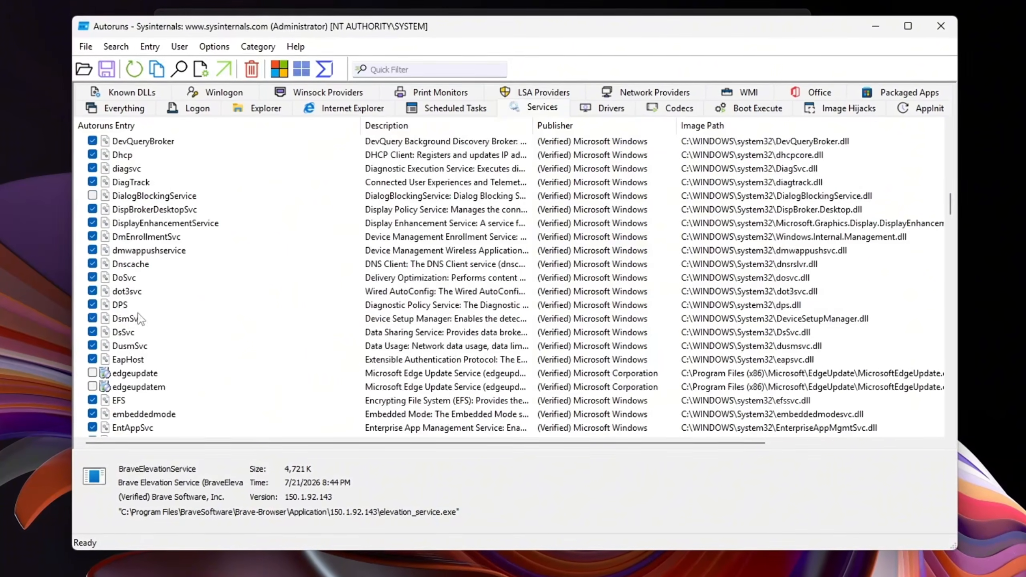
{"action": "left_click", "coordinate": [179, 267]}
{"action": "key", "text": "p"}
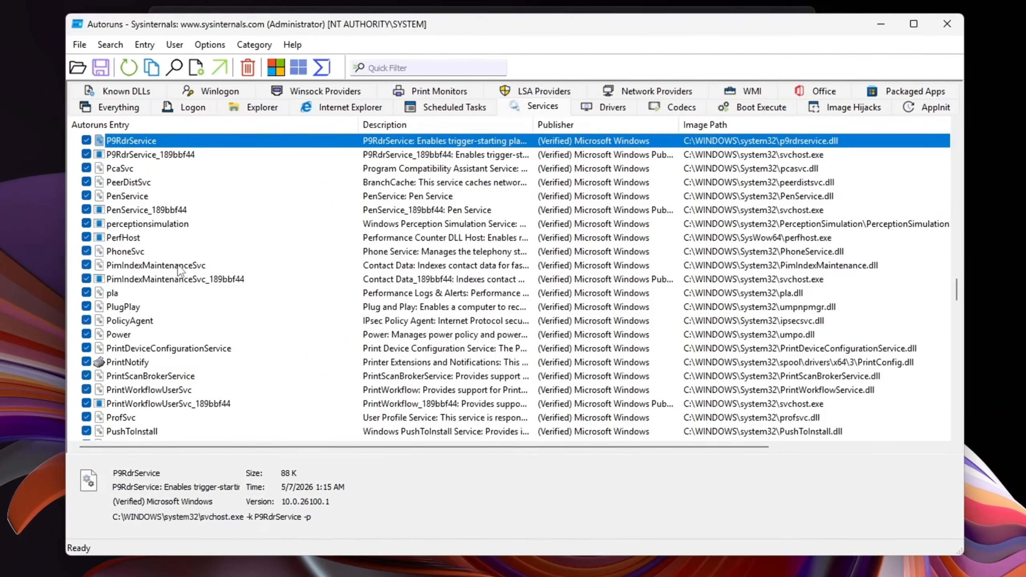
{"action": "left_click", "coordinate": [194, 279]}
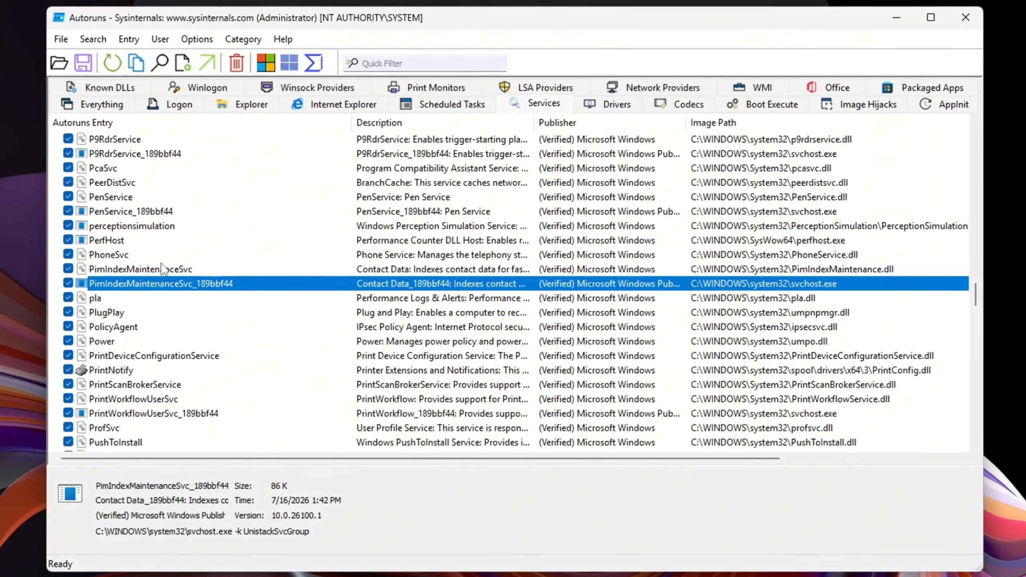
Disable the PhoneSvc service.
{"action": "left_click", "coordinate": [122, 254]}
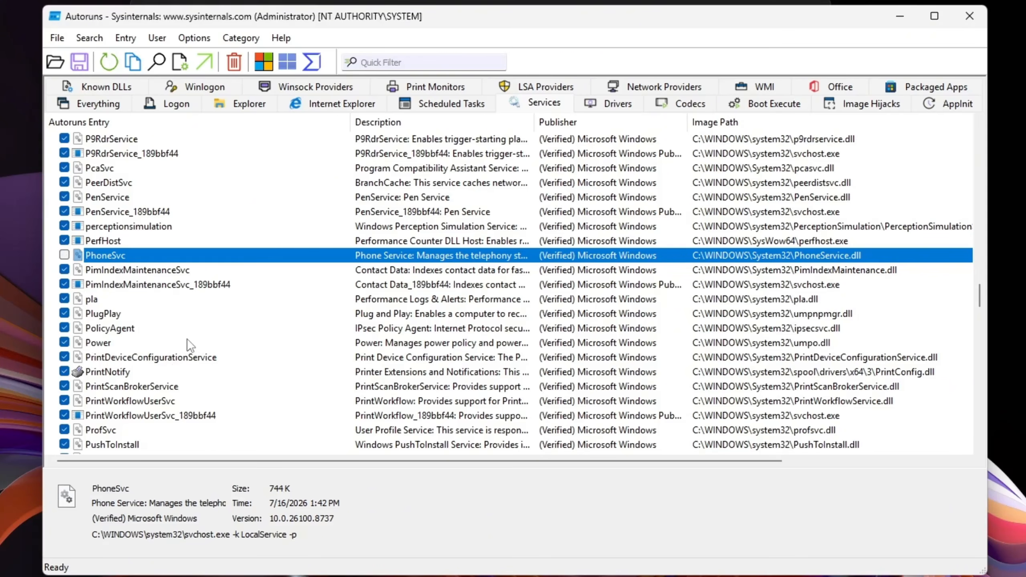
{"action": "scroll", "coordinate": [190, 340], "scroll_direction": "down", "scroll_amount": 12}
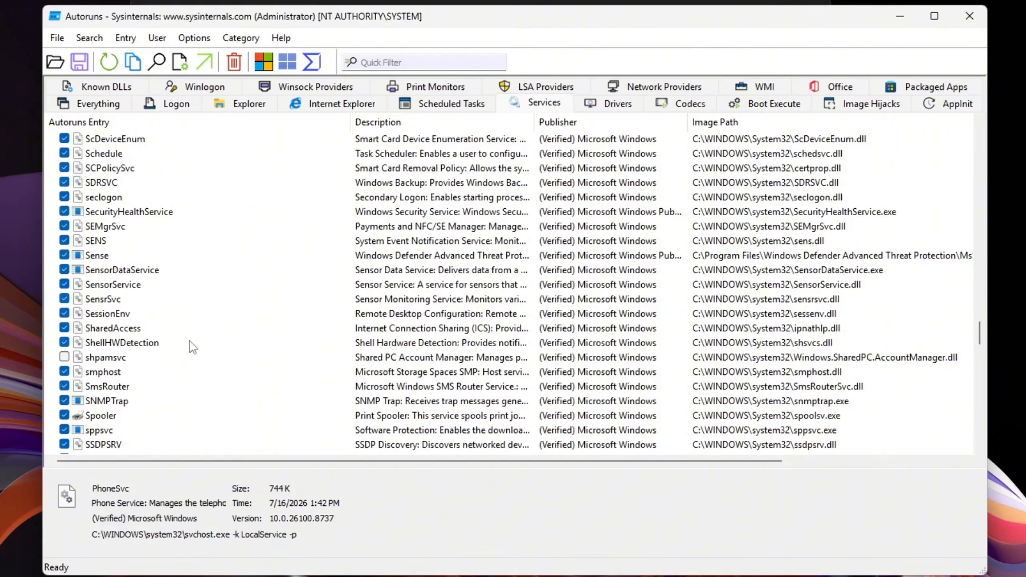
Examine the services beginning with P one by one, from P9RdrService to ProfSvc.
{"action": "left_click", "coordinate": [189, 342]}
{"action": "key", "text": "p"}
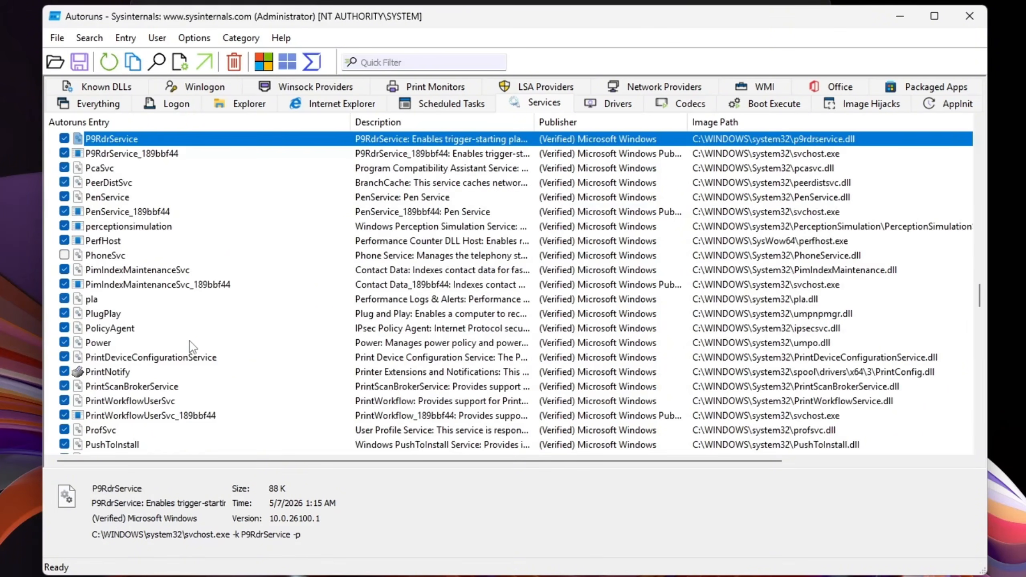
{"action": "key", "text": "Down"}
{"action": "key", "text": "Down"}
{"action": "key", "text": "Down"}
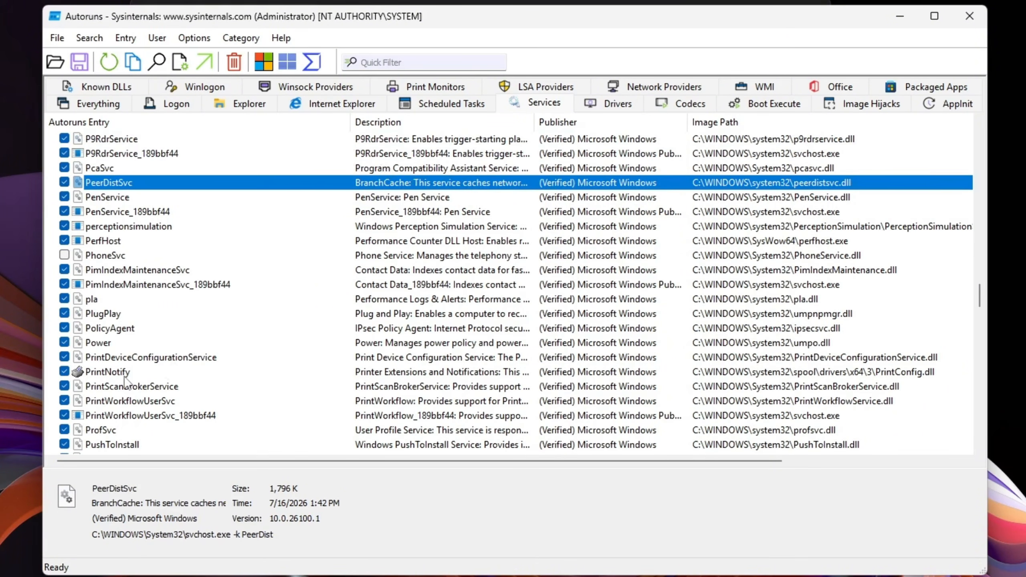
{"action": "key", "text": "Down"}
{"action": "key", "text": "Down"}
{"action": "key", "text": "Down"}
{"action": "key", "text": "Down"}
{"action": "key", "text": "Down"}
{"action": "key", "text": "Down"}
{"action": "key", "text": "Down"}
{"action": "key", "text": "Down"}
{"action": "key", "text": "Down"}
{"action": "key", "text": "Down"}
{"action": "key", "text": "Down"}
{"action": "key", "text": "Down"}
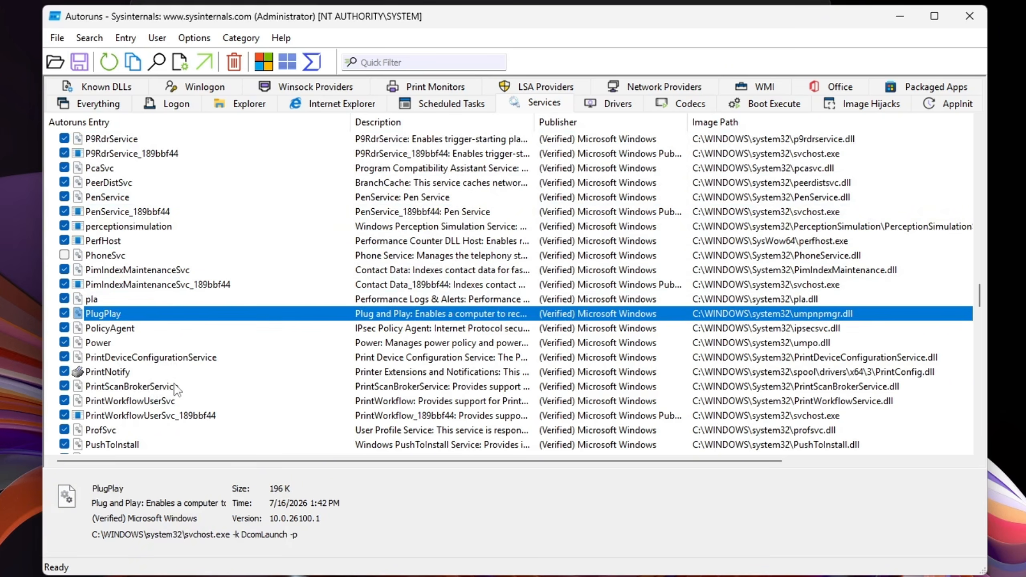
{"action": "key", "text": "Down"}
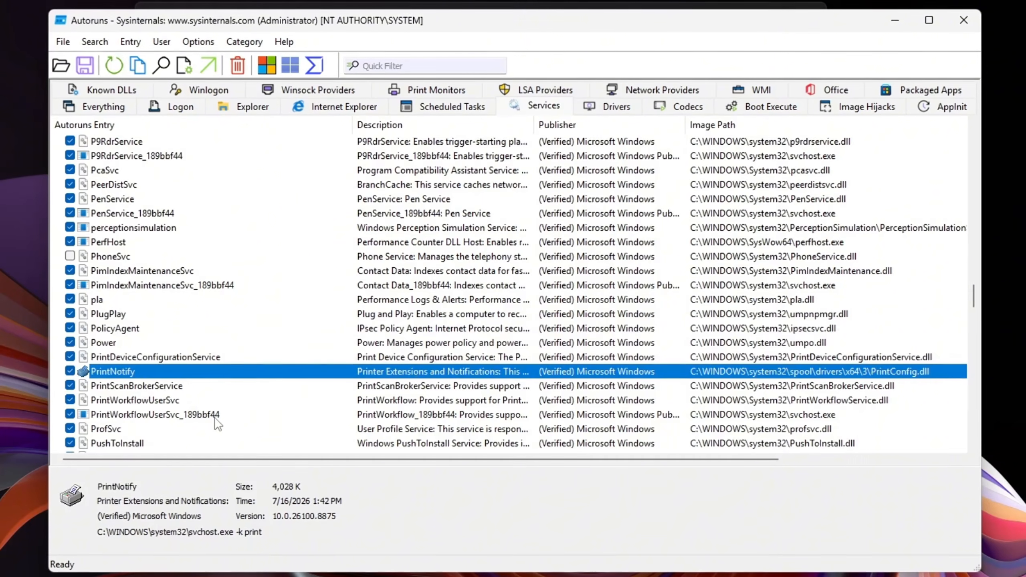
{"action": "key", "text": "Down"}
{"action": "key", "text": "Down"}
{"action": "key", "text": "Down"}
{"action": "key", "text": "Down"}
Look through the remaining Services entries and hide the Windows entries from the list.
{"action": "scroll", "coordinate": [226, 390], "scroll_direction": "down", "scroll_amount": 7}
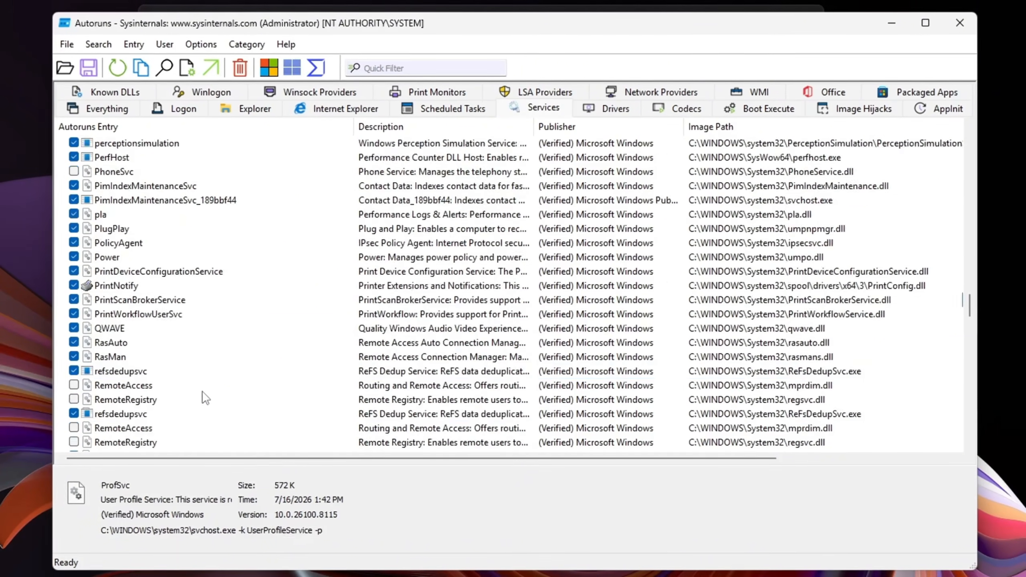
{"action": "scroll", "coordinate": [221, 387], "scroll_direction": "down", "scroll_amount": 15}
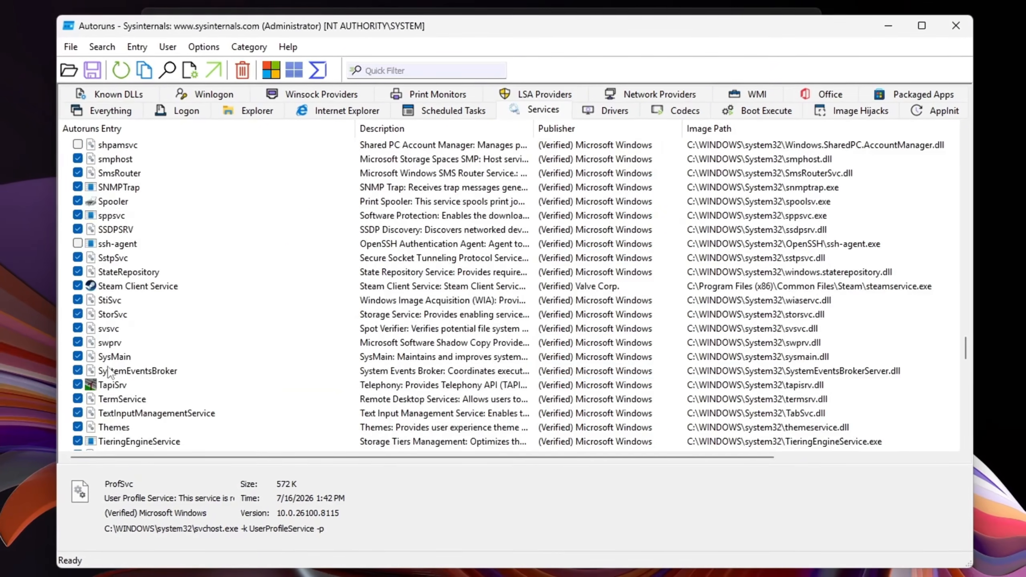
{"action": "scroll", "coordinate": [154, 352], "scroll_direction": "down", "scroll_amount": 3}
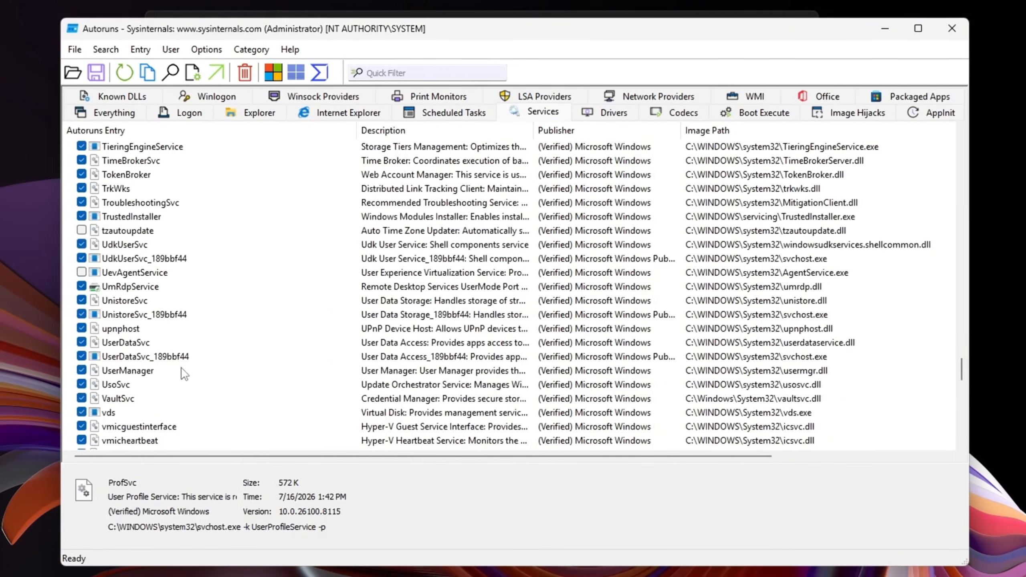
{"action": "scroll", "coordinate": [182, 388], "scroll_direction": "up", "scroll_amount": 20}
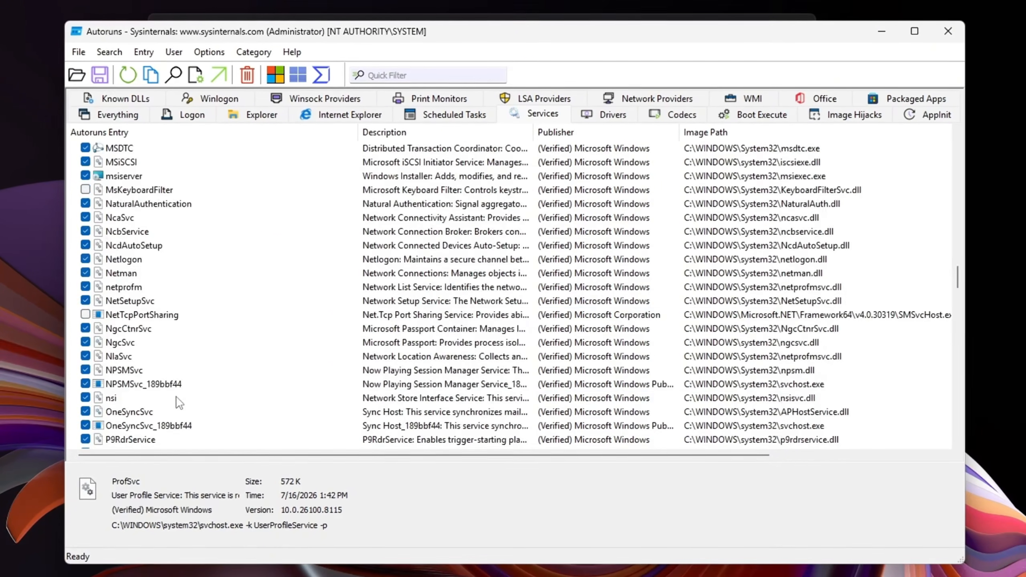
{"action": "scroll", "coordinate": [178, 402], "scroll_direction": "up", "scroll_amount": 20}
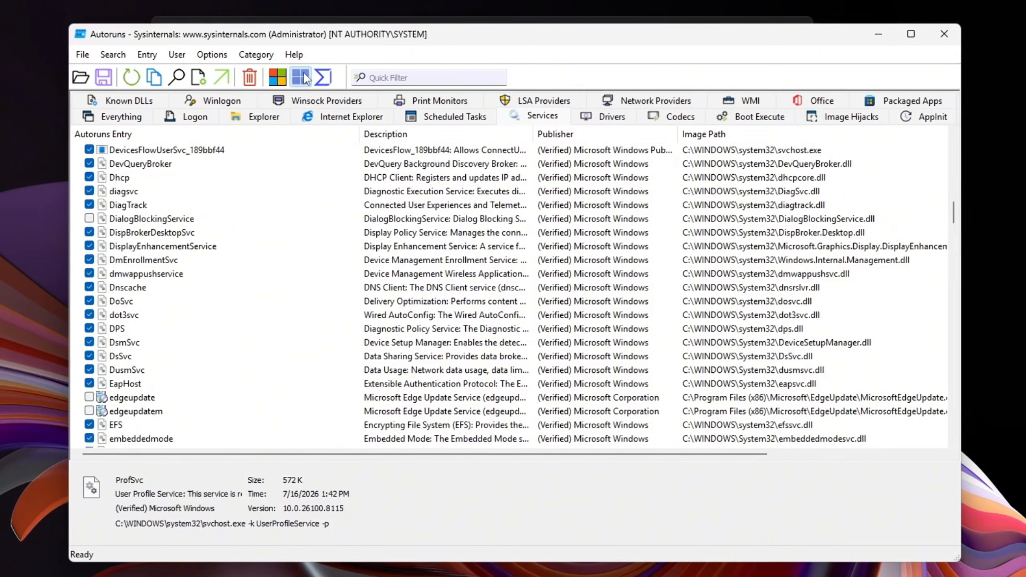
{"action": "left_click", "coordinate": [304, 76]}
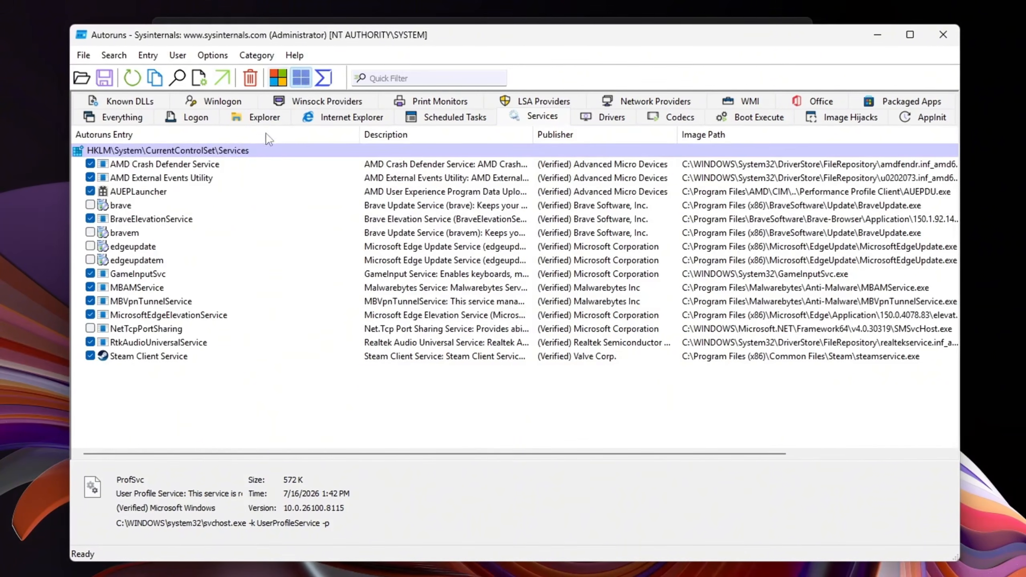
Toggle the autostart of the Brave update service bravem.
{"action": "left_click", "coordinate": [115, 237]}
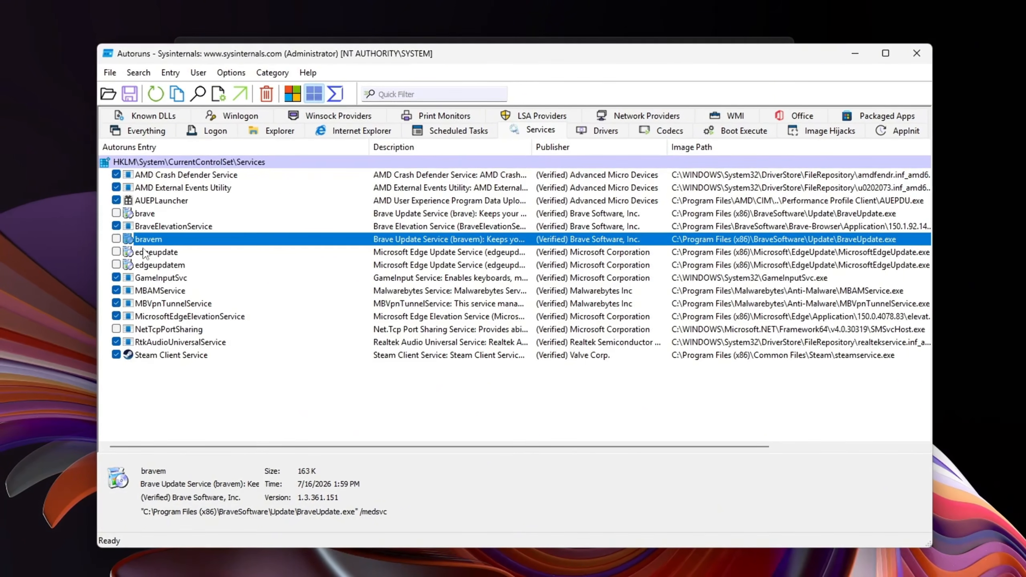
{"action": "double_click", "coordinate": [119, 239]}
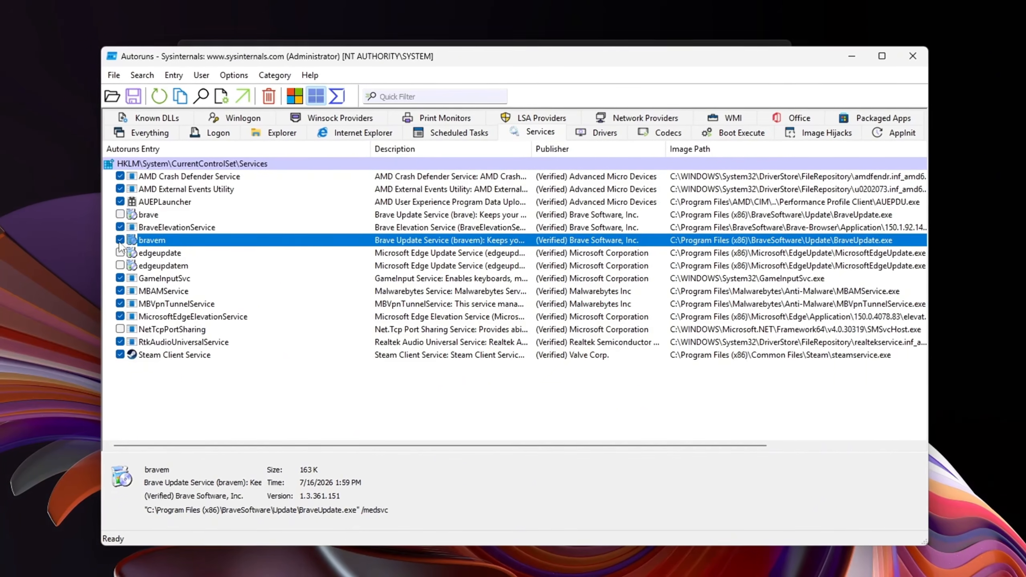
{"action": "left_click", "coordinate": [384, 249]}
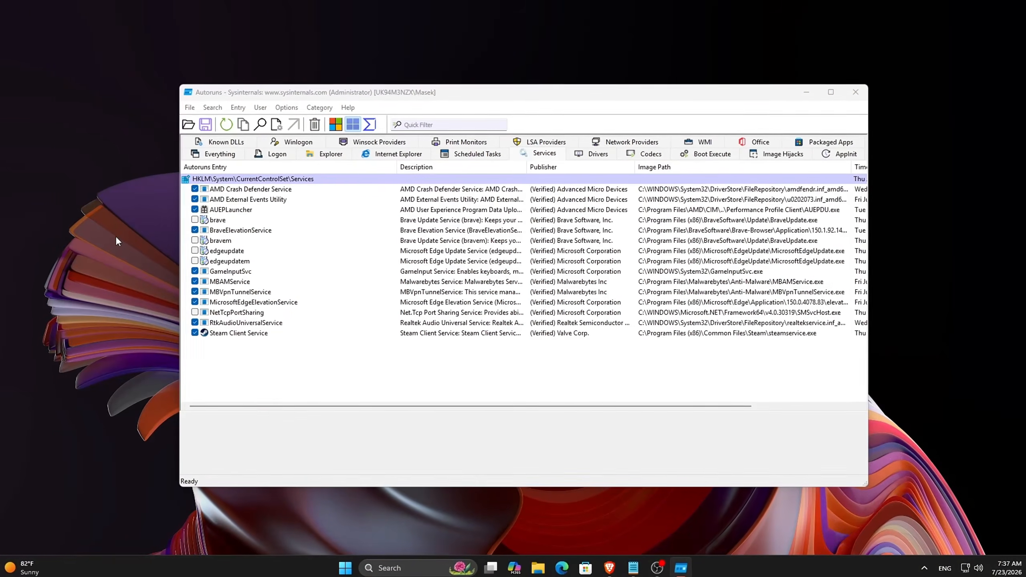
Review the third-party Drivers entries, including amdfendrmgr and amdgpio2, and show the Windows entries in the list again.
{"action": "left_click", "coordinate": [587, 153]}
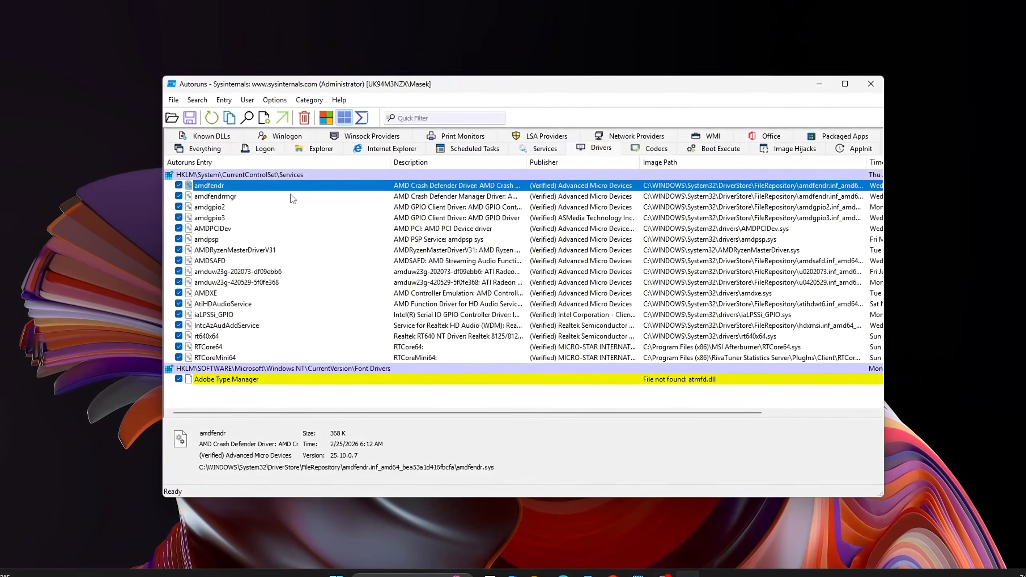
{"action": "left_click", "coordinate": [290, 195]}
{"action": "left_click", "coordinate": [268, 208]}
{"action": "scroll", "coordinate": [332, 232], "scroll_direction": "down", "scroll_amount": 3}
{"action": "scroll", "coordinate": [363, 246], "scroll_direction": "up", "scroll_amount": 3}
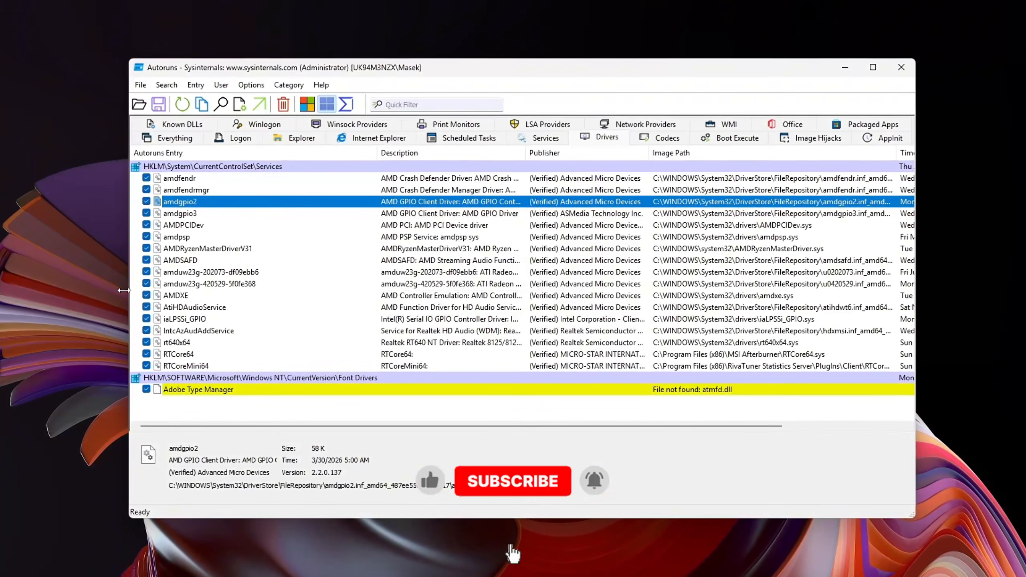
{"action": "left_click", "coordinate": [309, 101]}
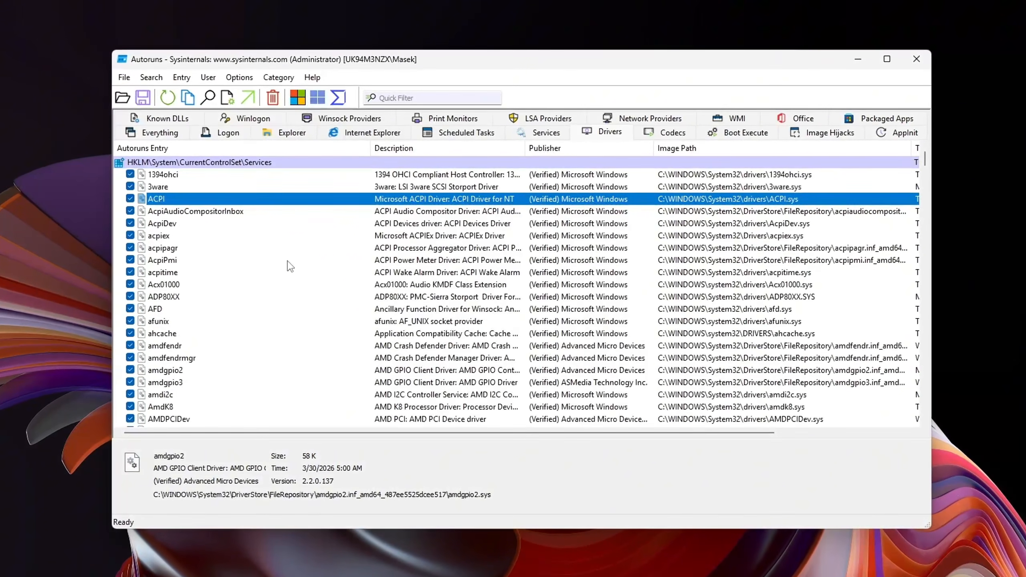
{"action": "scroll", "coordinate": [290, 267], "scroll_direction": "down", "scroll_amount": 10}
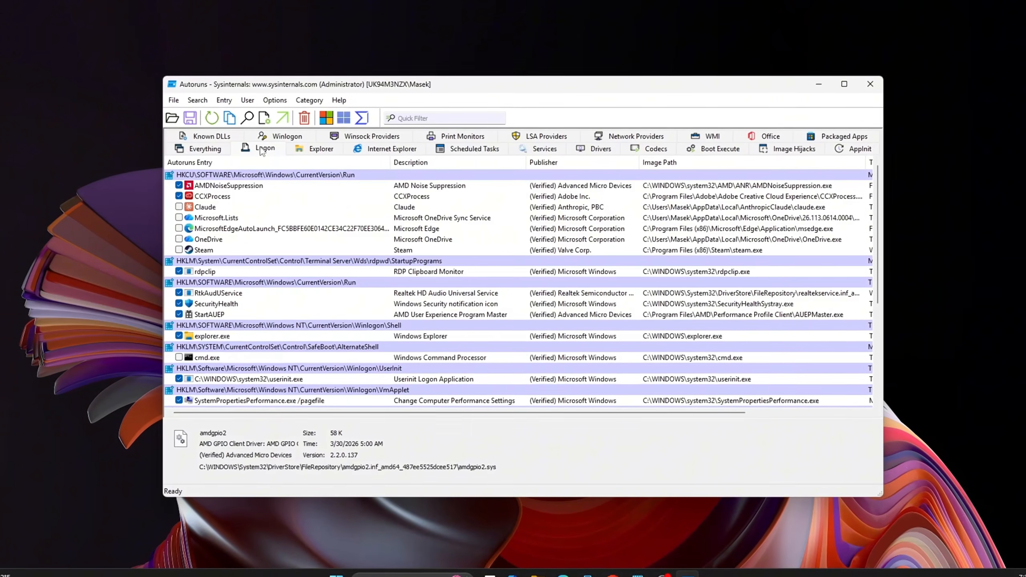
Look through the full Services list, including the Windows services, and the Codecs entries.
{"action": "left_click", "coordinate": [541, 149]}
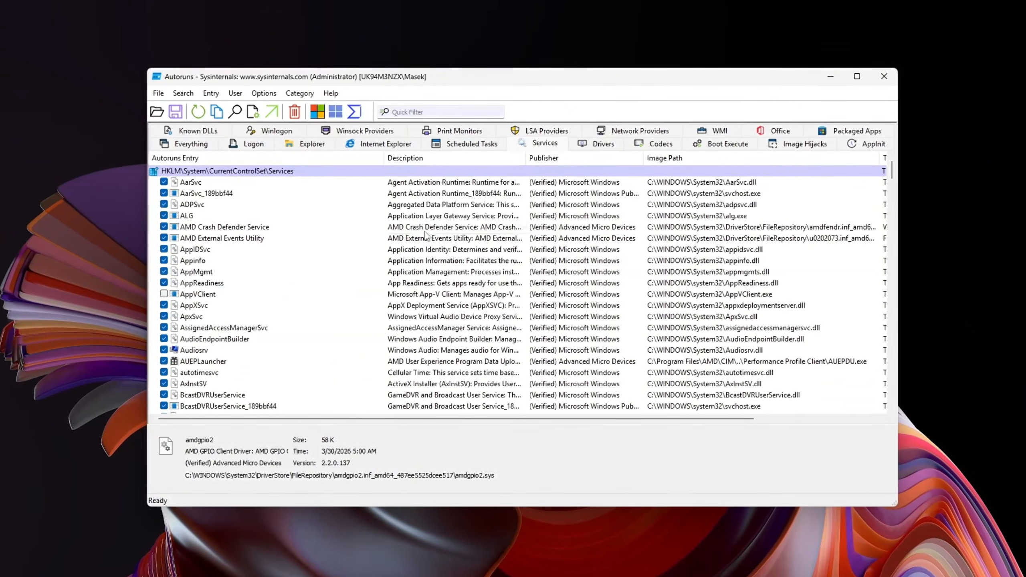
{"action": "scroll", "coordinate": [500, 178], "scroll_direction": "down", "scroll_amount": 15}
{"action": "scroll", "coordinate": [418, 245], "scroll_direction": "down", "scroll_amount": 20}
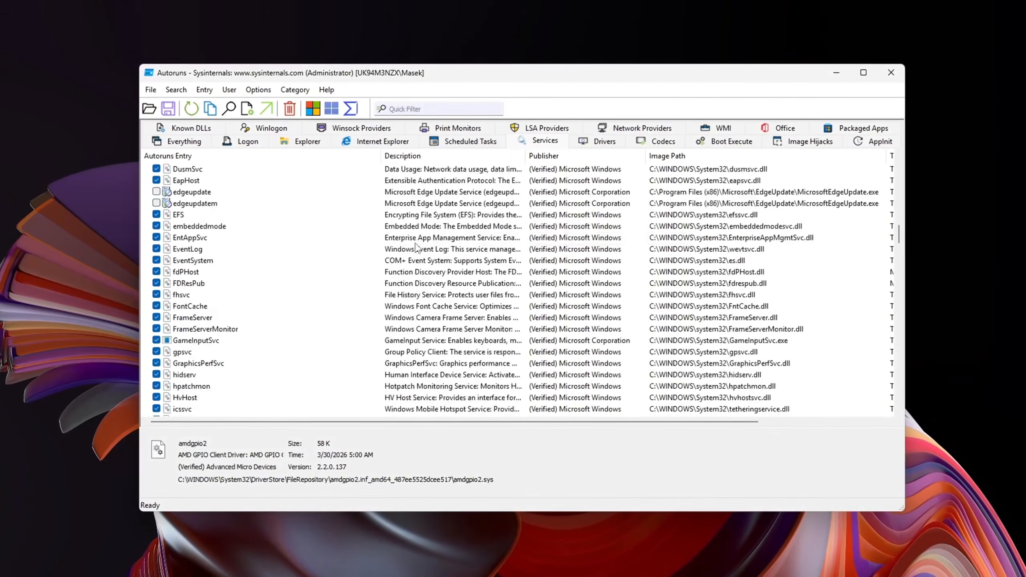
{"action": "scroll", "coordinate": [415, 246], "scroll_direction": "down", "scroll_amount": 20}
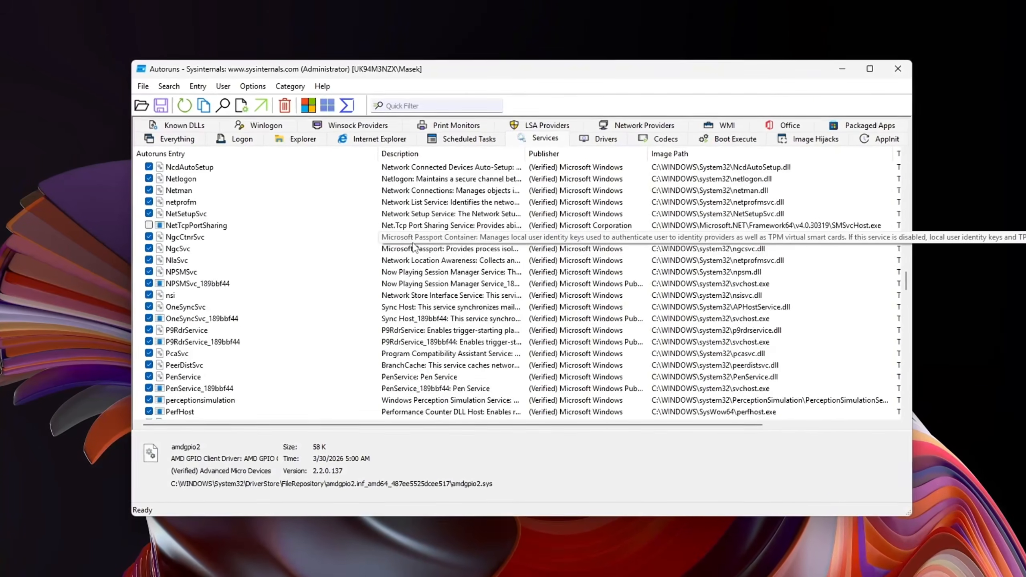
{"action": "scroll", "coordinate": [412, 246], "scroll_direction": "down", "scroll_amount": 20}
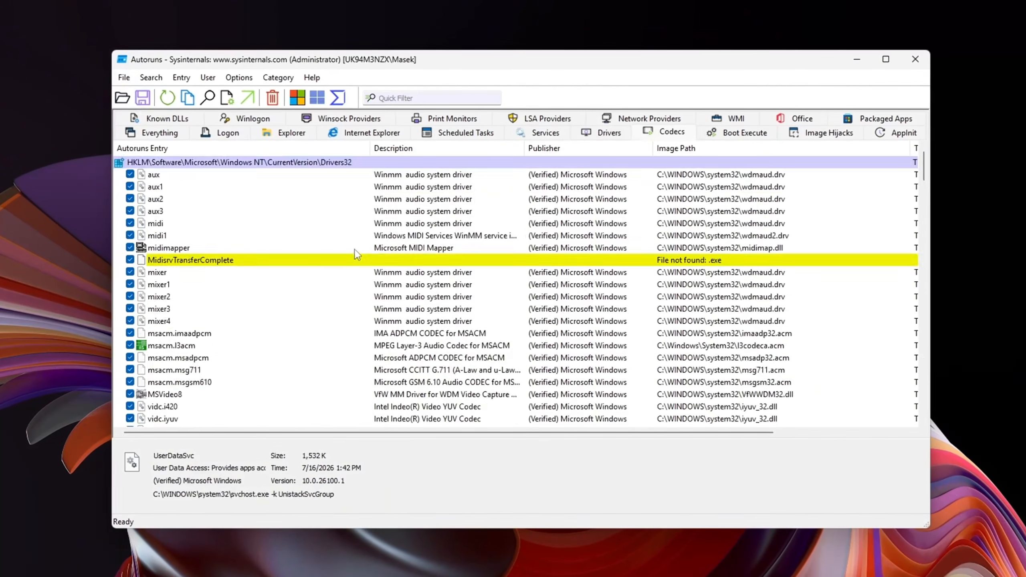
{"action": "scroll", "coordinate": [354, 249], "scroll_direction": "down", "scroll_amount": 10}
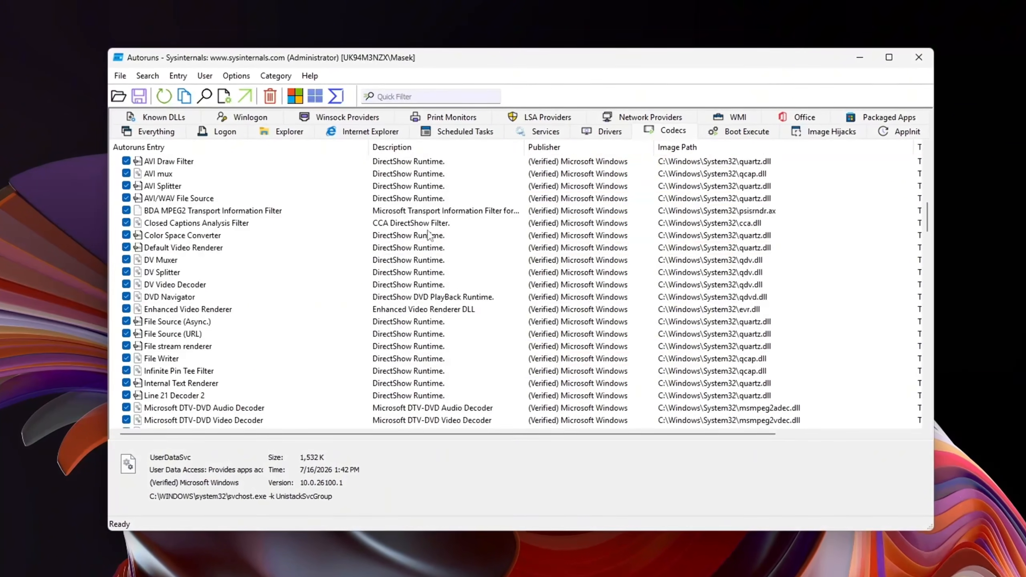
Review the Drivers, Services, Scheduled Tasks and Logon categories once more.
{"action": "left_click", "coordinate": [604, 131]}
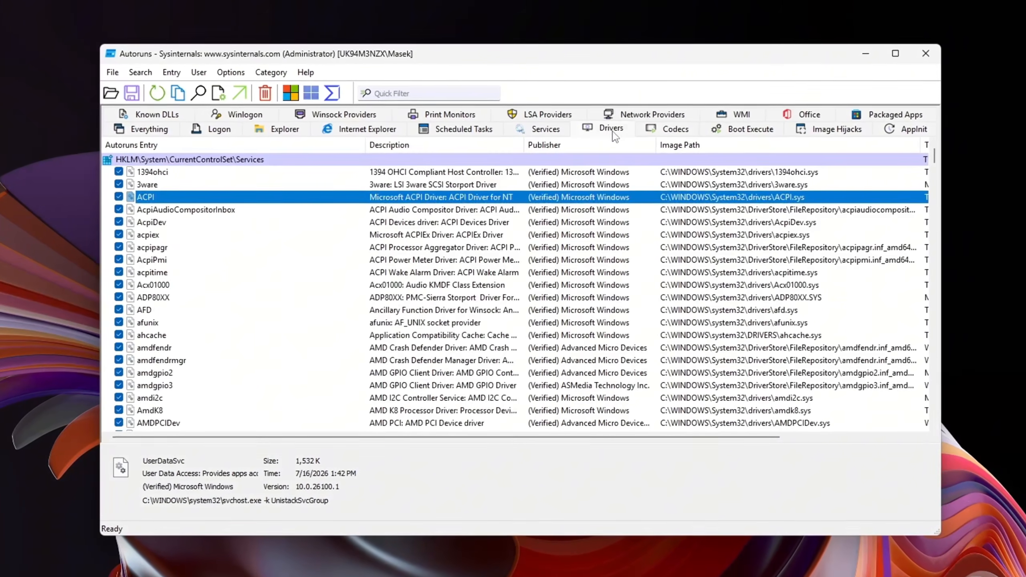
{"action": "left_click", "coordinate": [543, 129]}
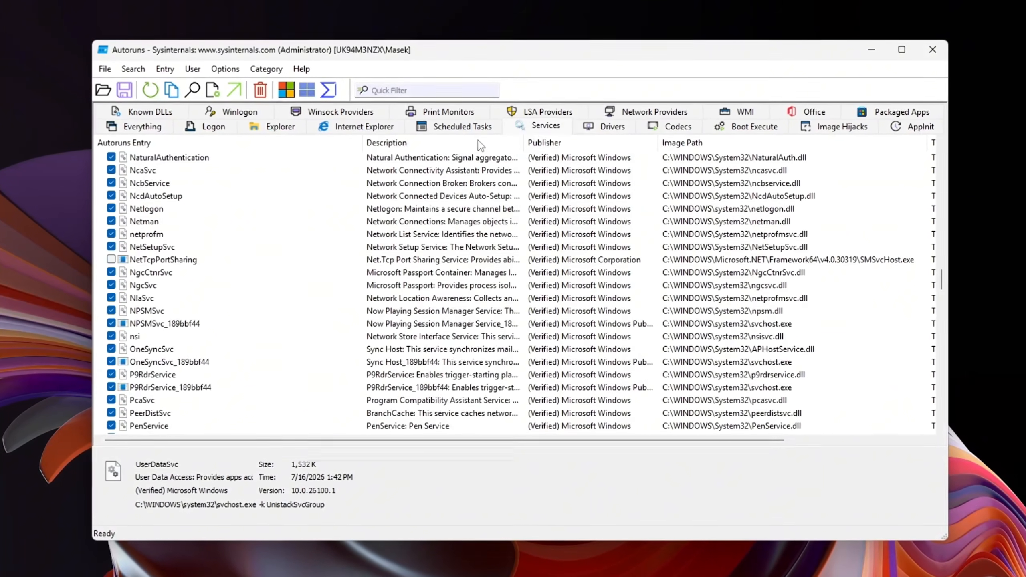
{"action": "left_click", "coordinate": [433, 128]}
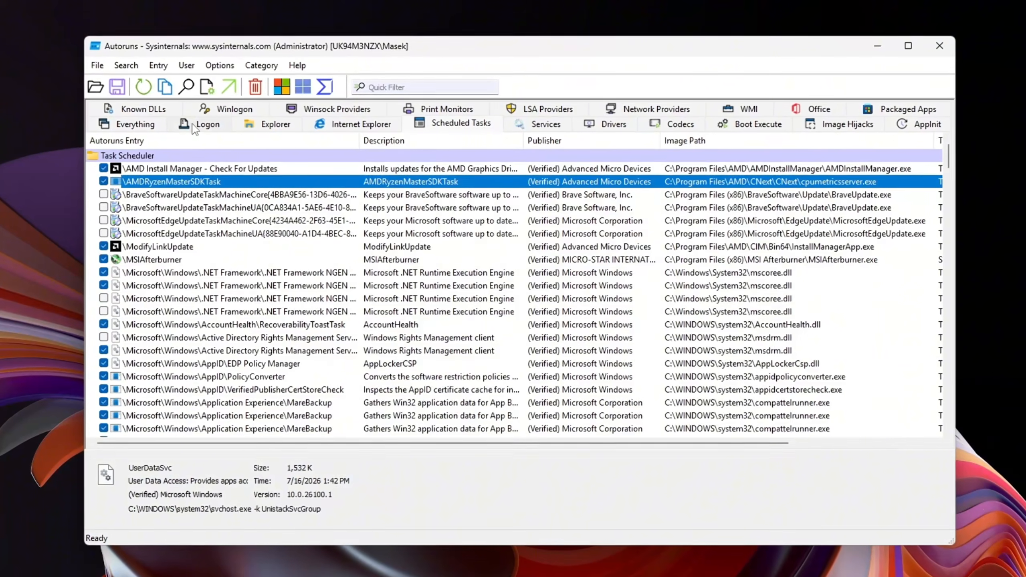
{"action": "left_click", "coordinate": [205, 126]}
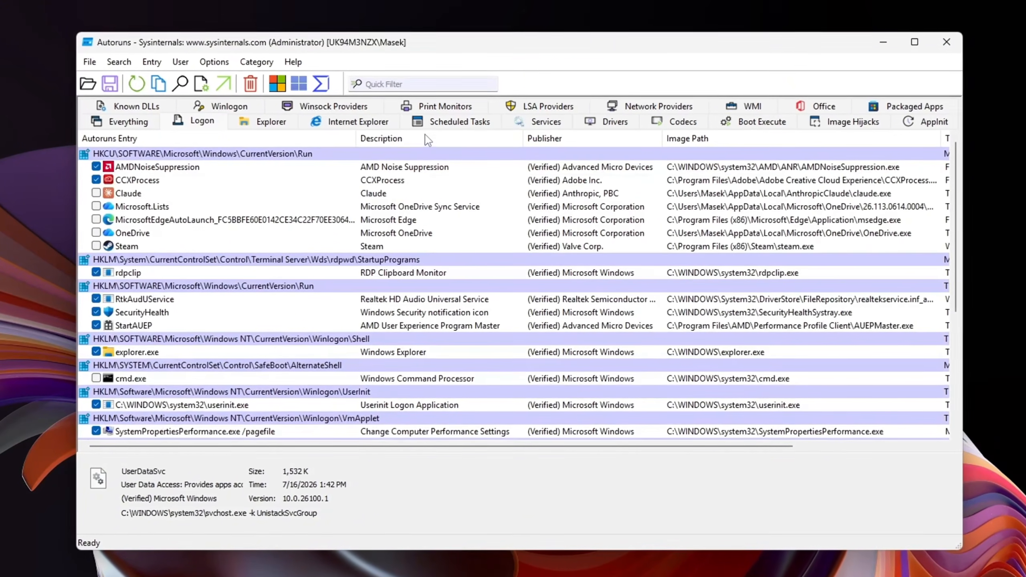
{"action": "left_click", "coordinate": [432, 128]}
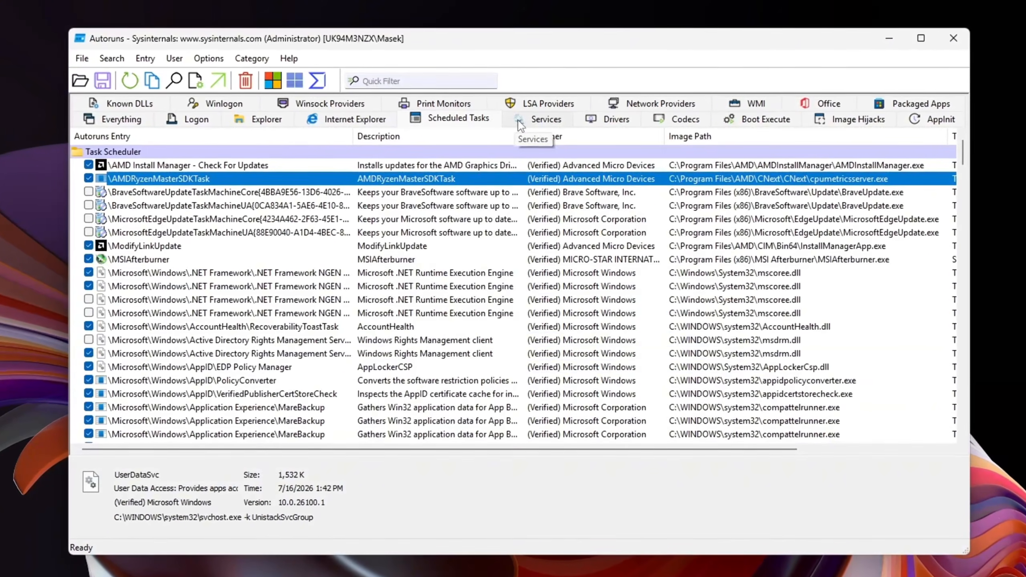
{"action": "left_click", "coordinate": [520, 126]}
{"action": "left_click", "coordinate": [610, 121]}
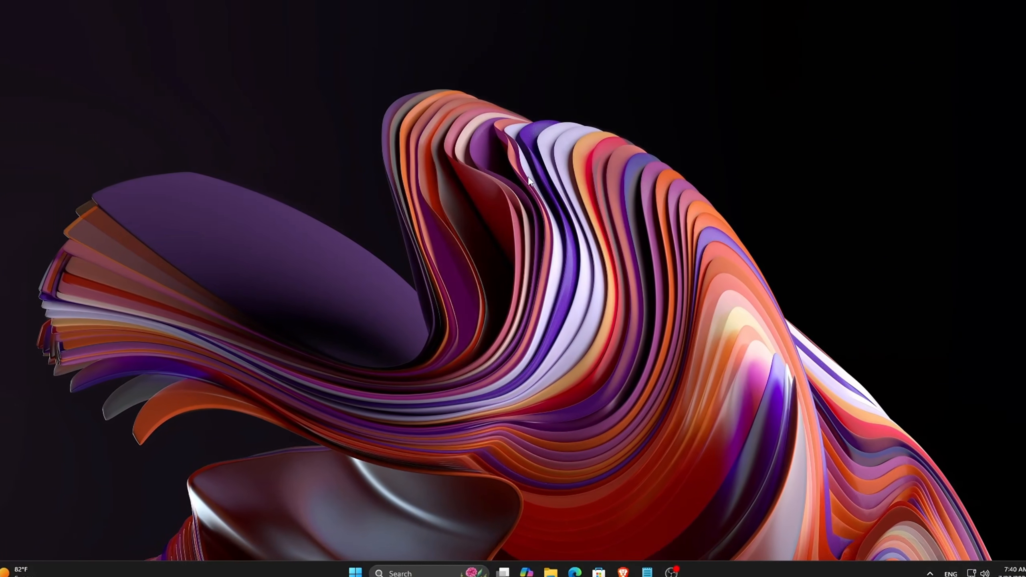
Switch to Task Manager and view the CPU performance figures.
{"action": "key", "text": "ctrl+shift+Escape"}
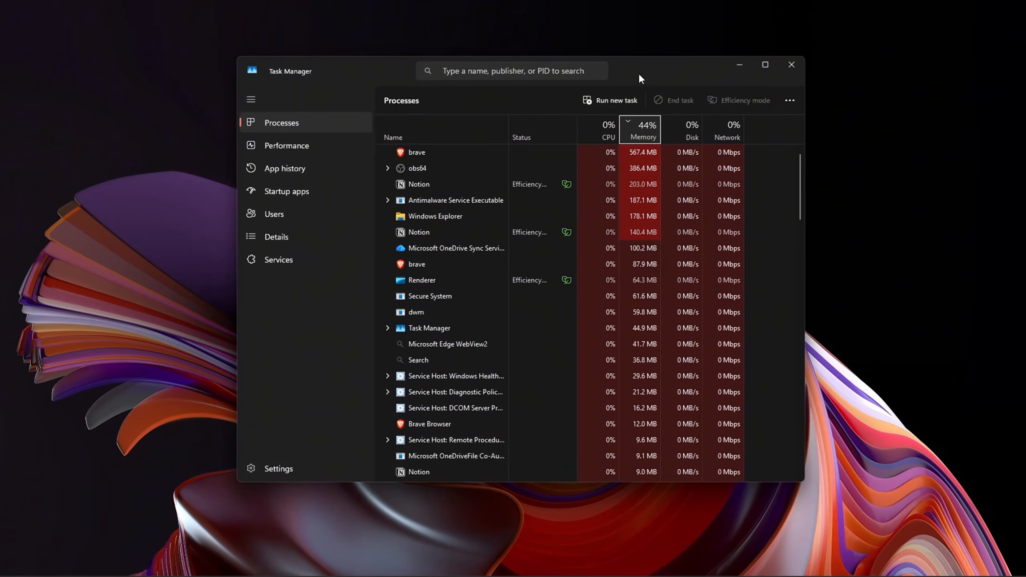
{"action": "left_click", "coordinate": [312, 142]}
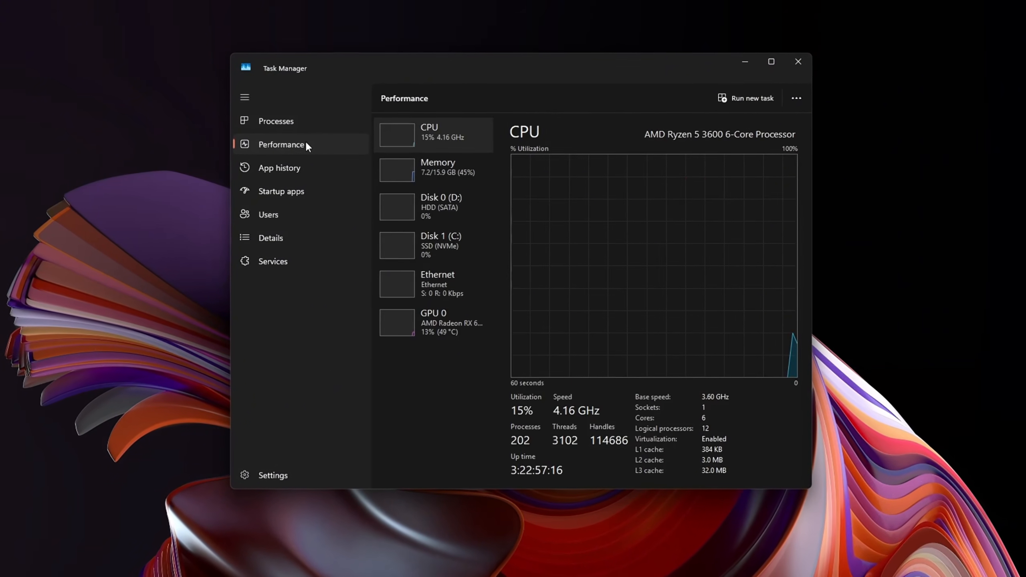